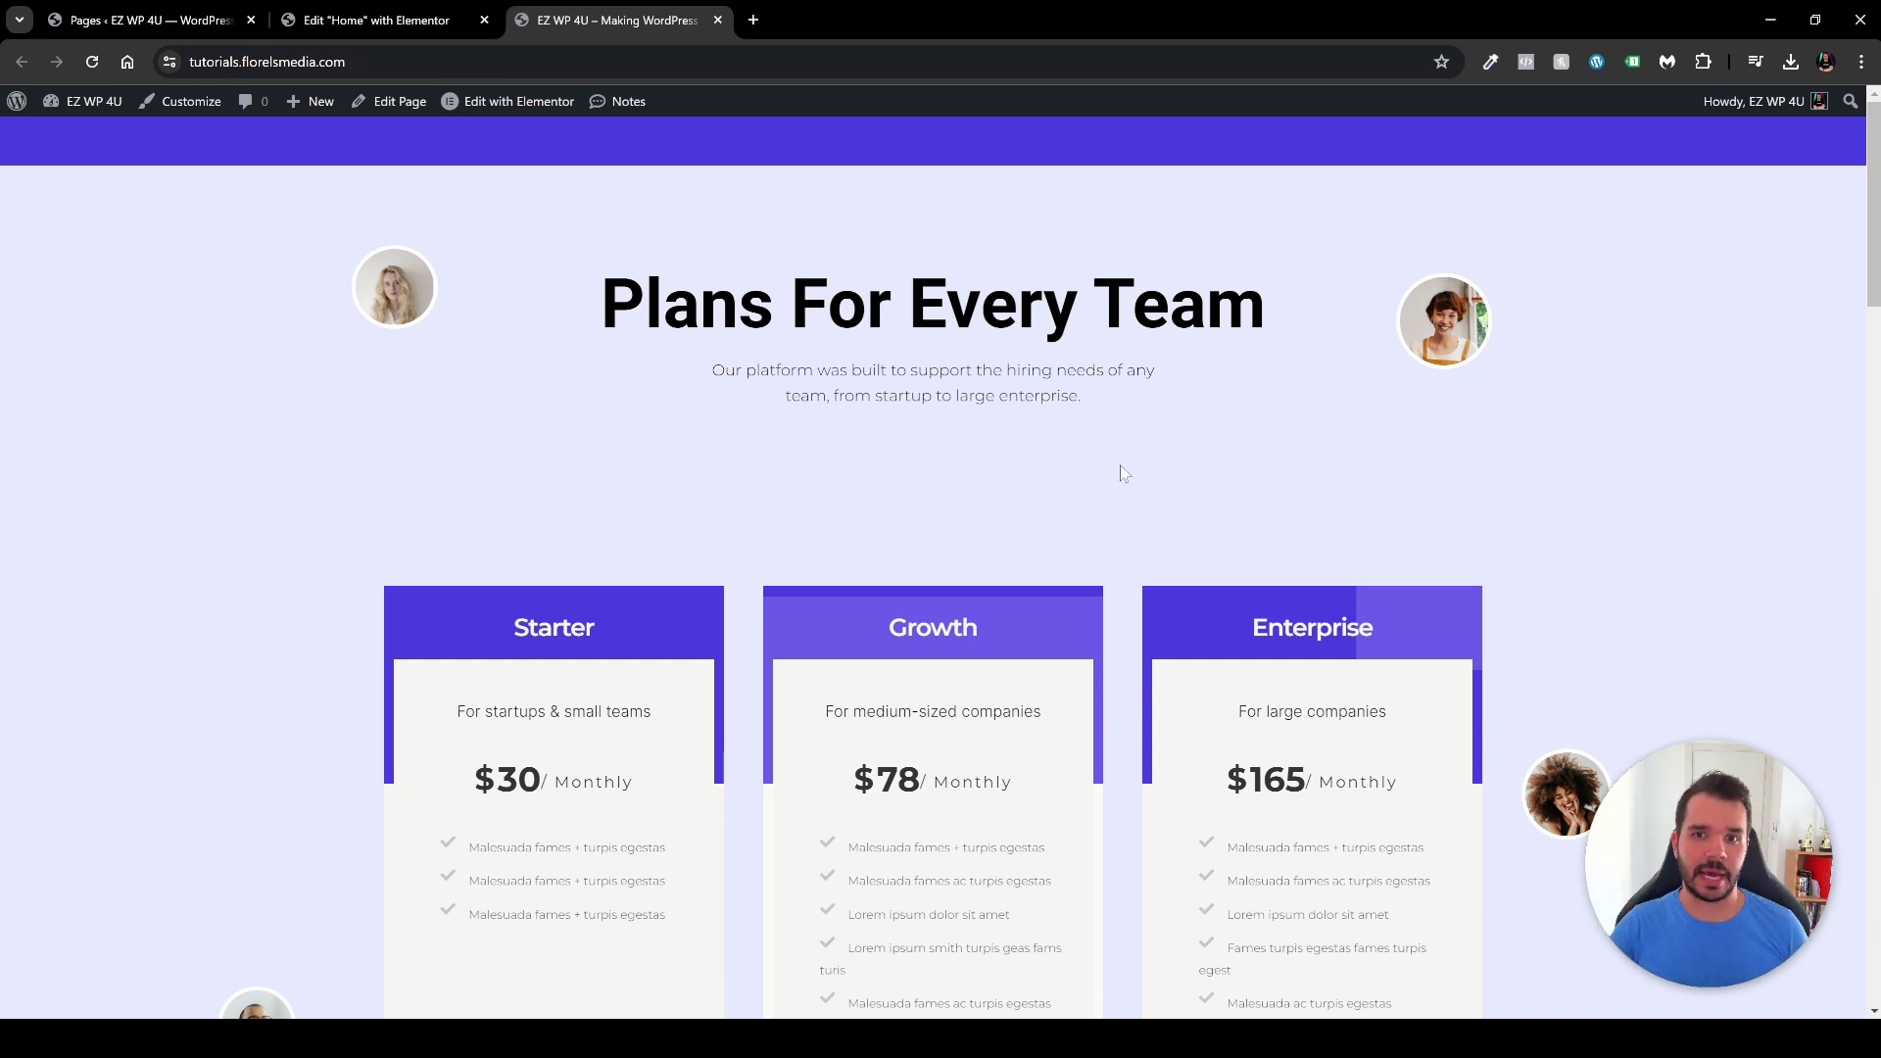
Step: Inspect the live pricing page in the browser's mobile preview and examine the stacking order of the Growth, Enterprise and Starter cards
scroll(765, 519, "down", 3)
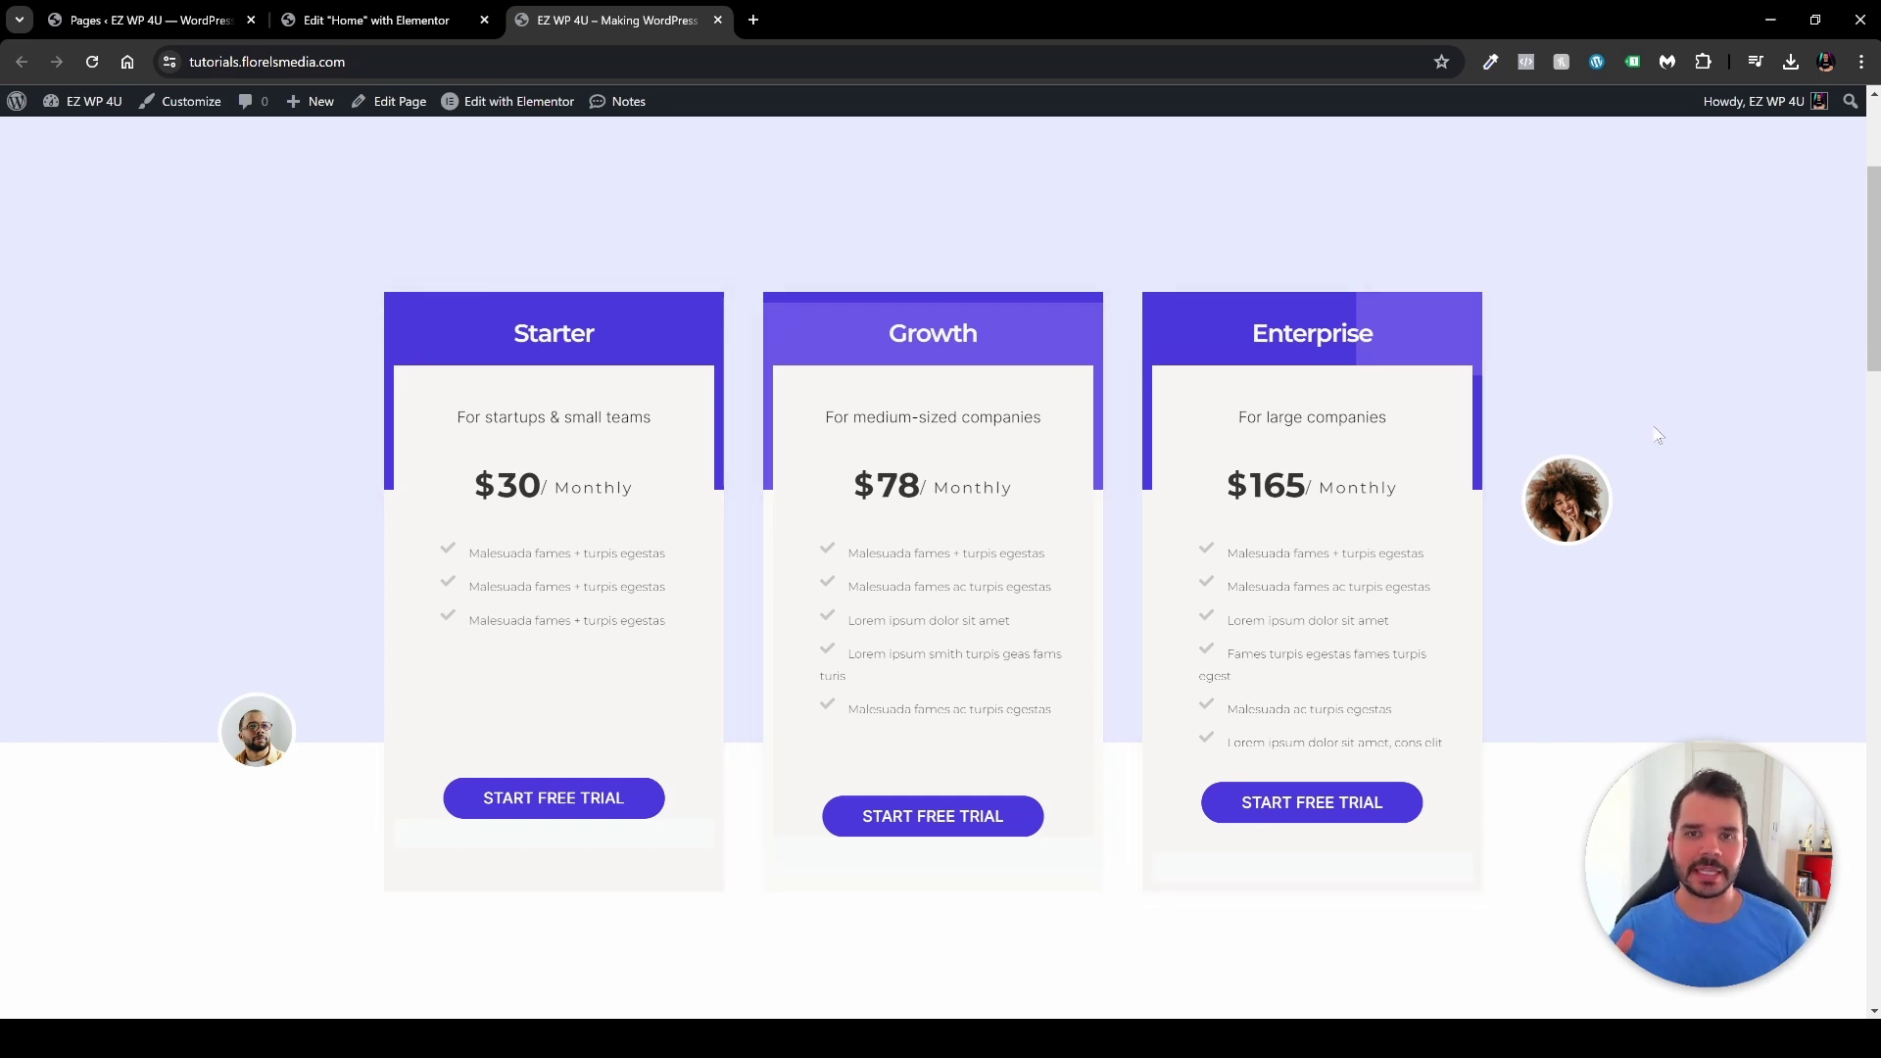
right_click(1537, 338)
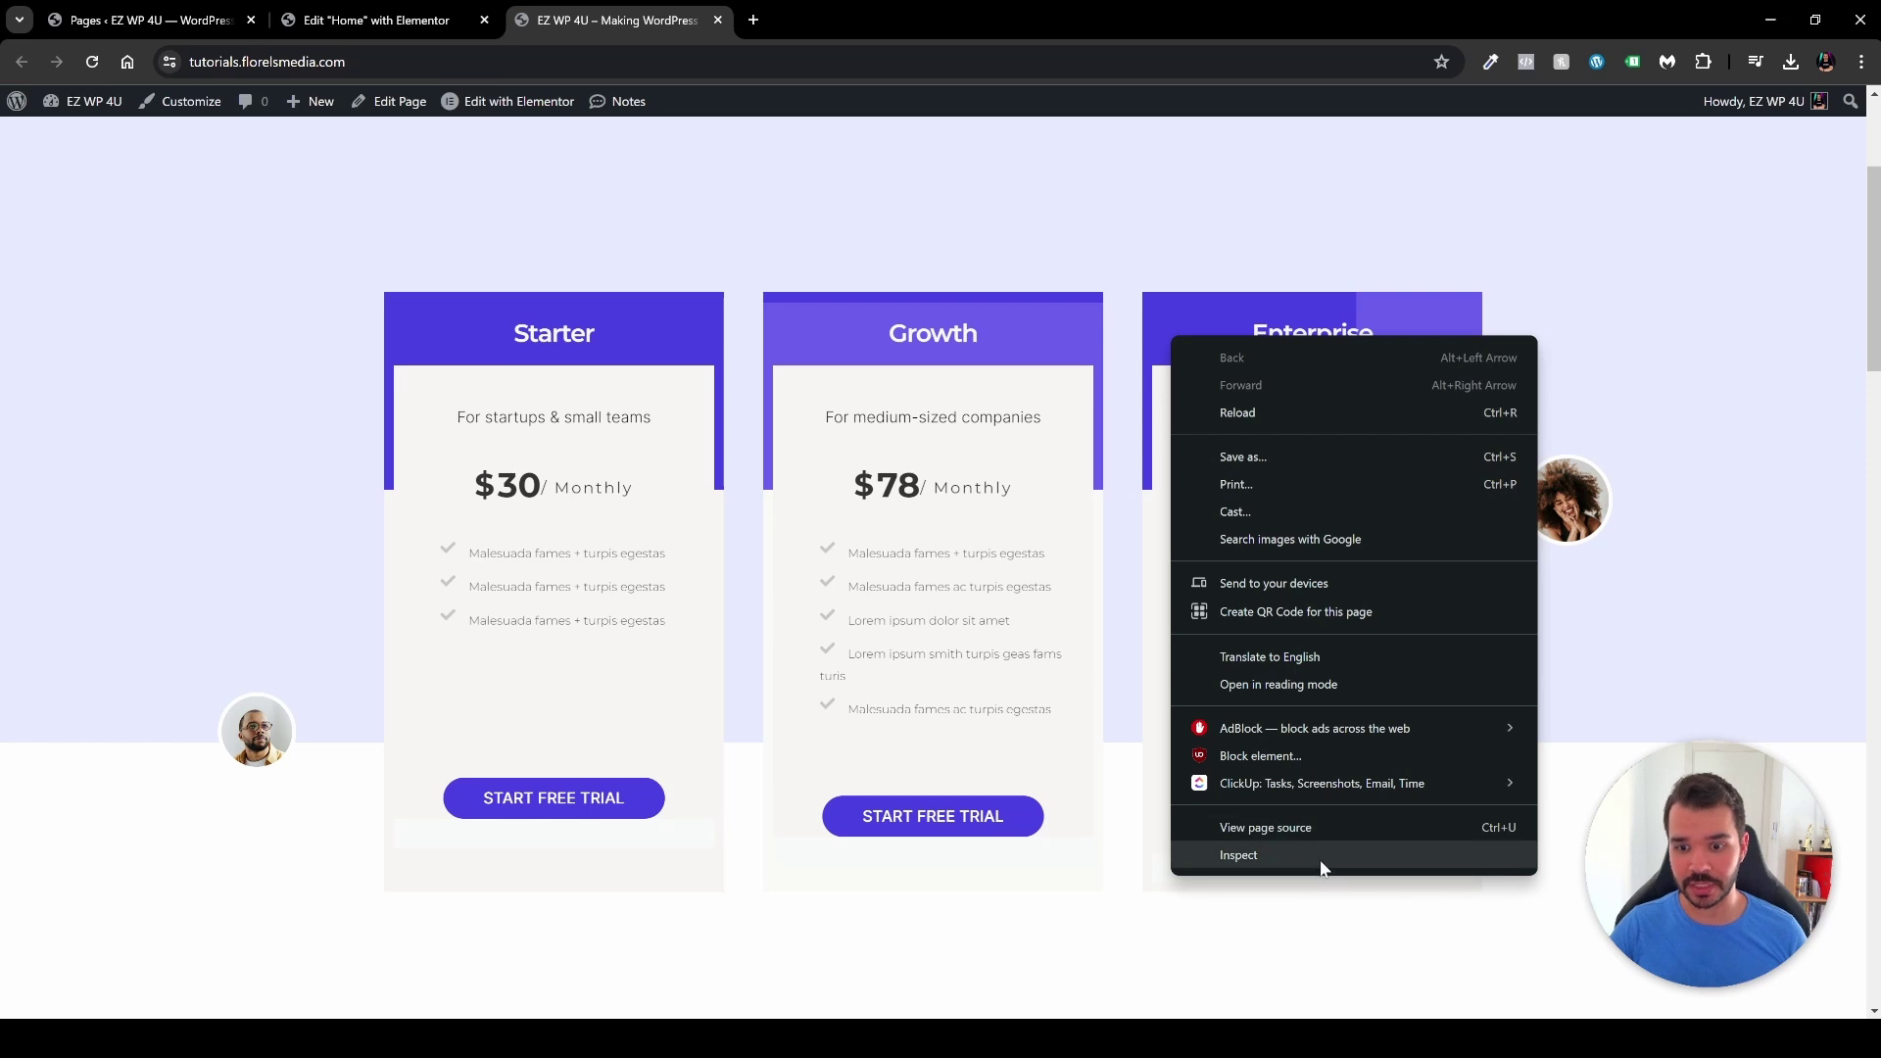
left_click(1254, 855)
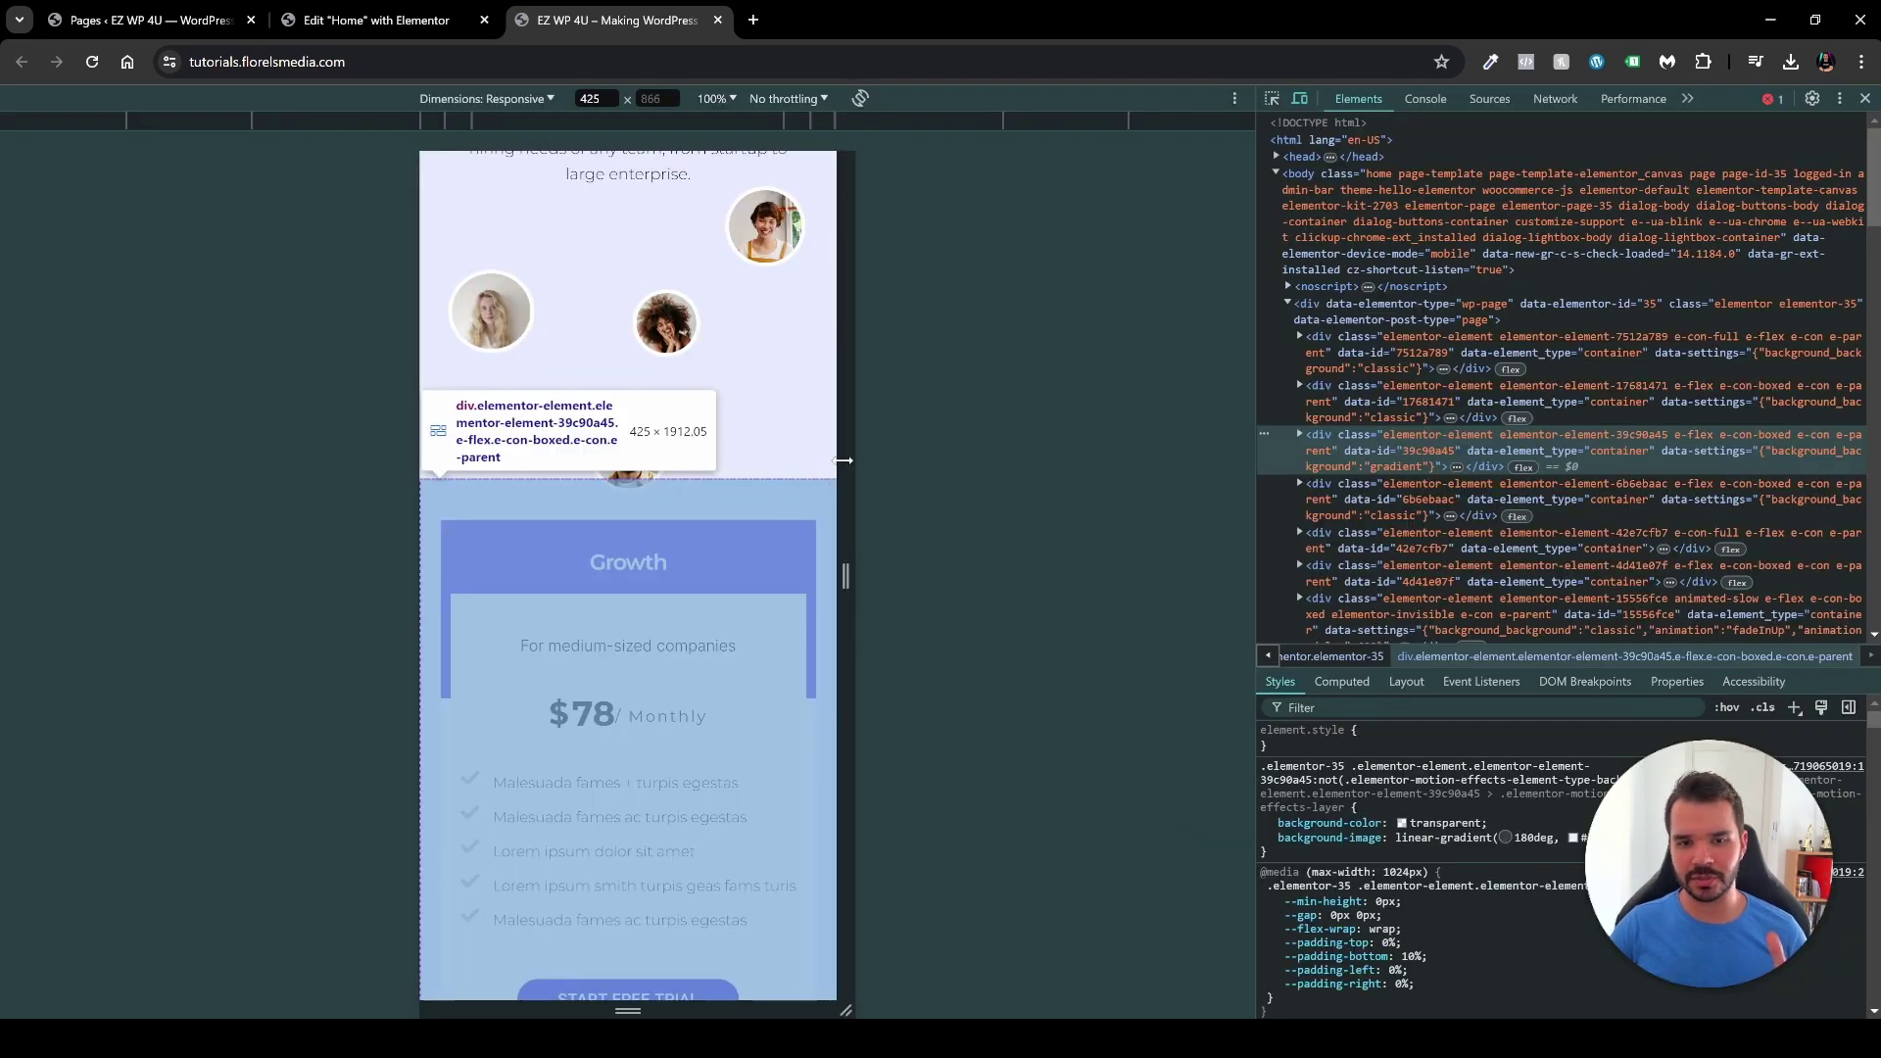
scroll(795, 422, "down", 2)
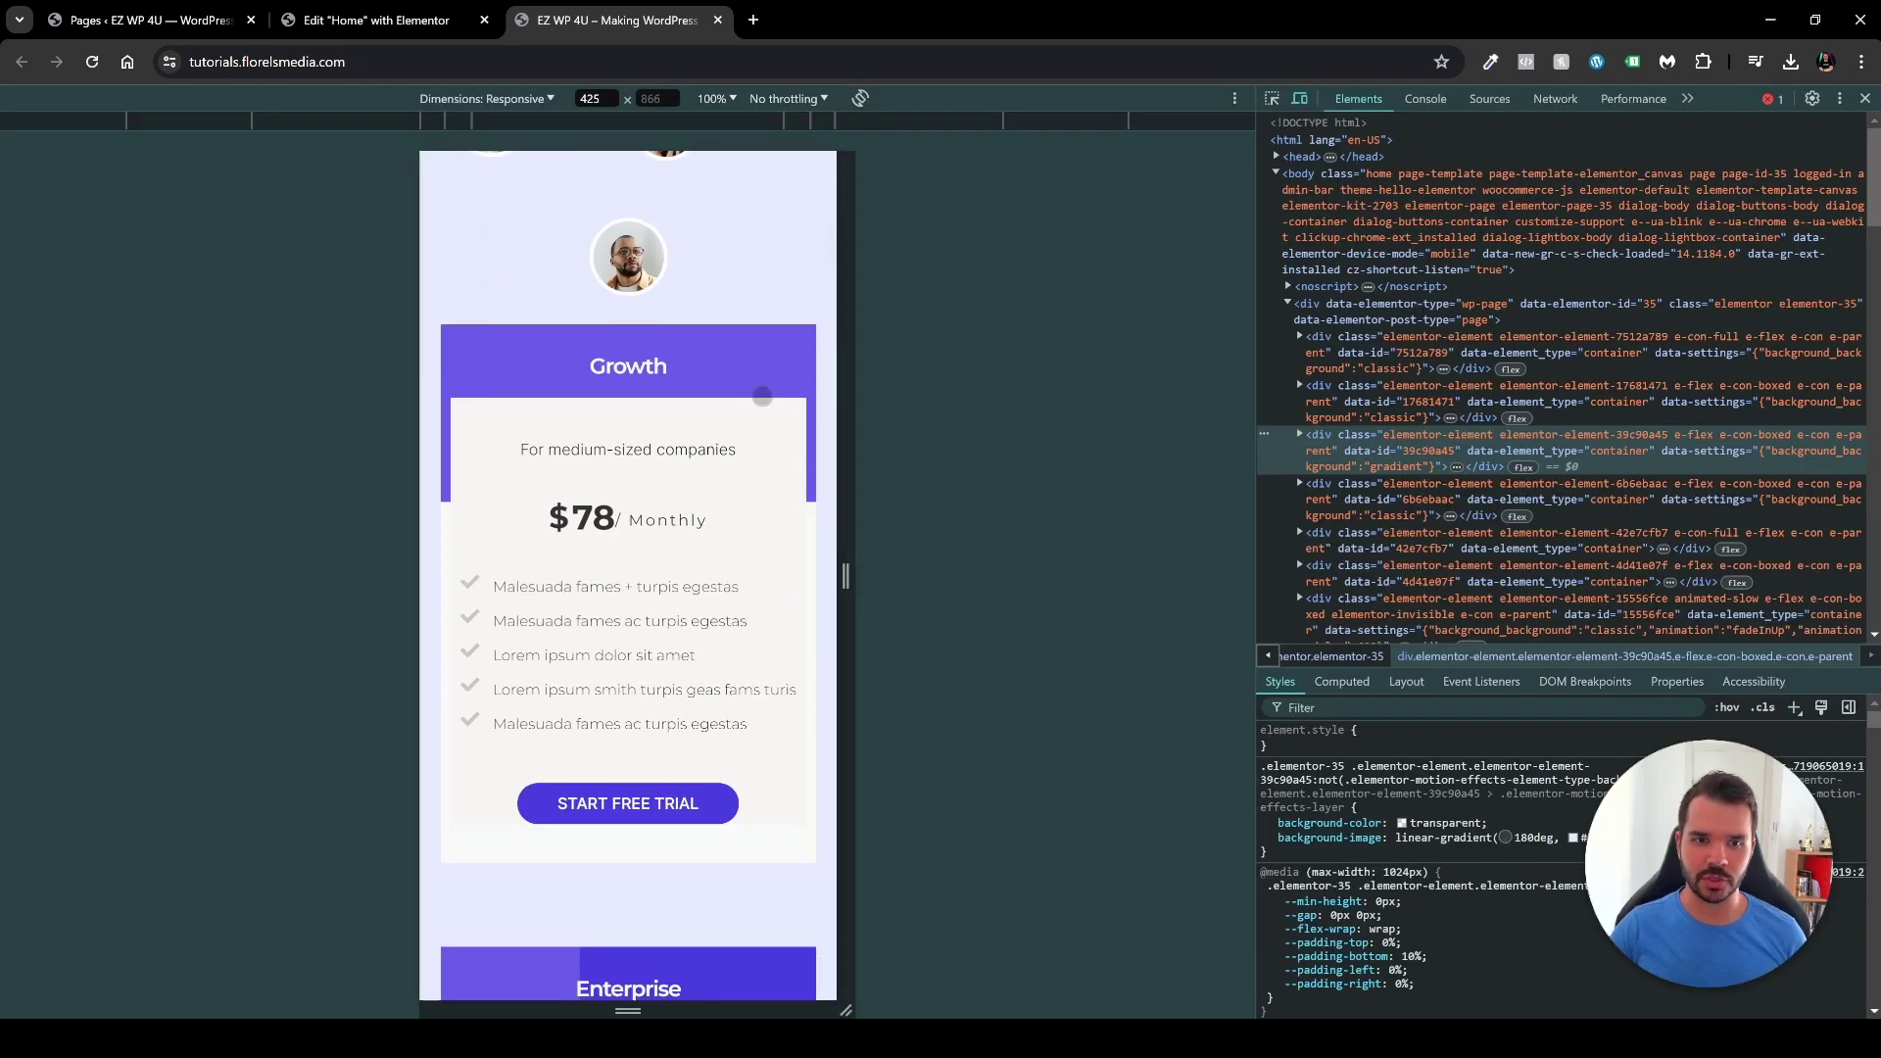
scroll(704, 380, "down", 5)
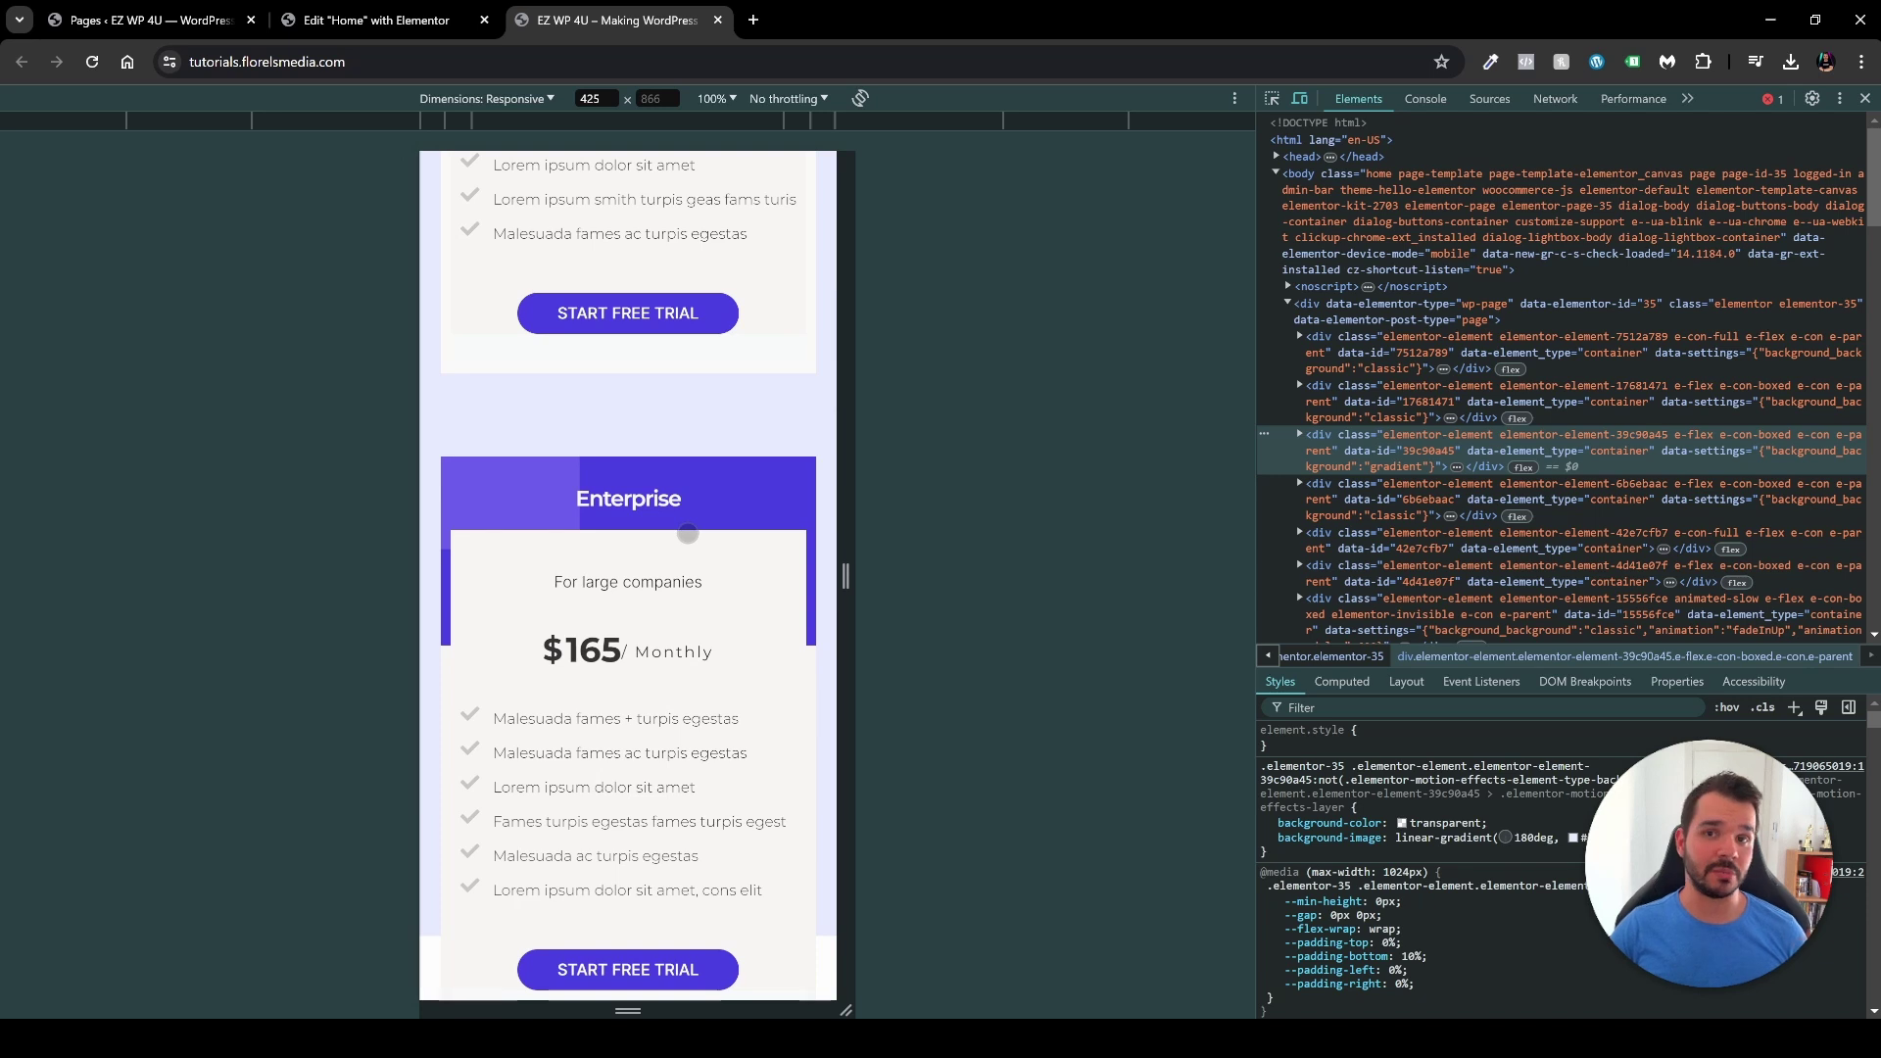
scroll(687, 534, "down", 6)
scroll(680, 582, "down", 2)
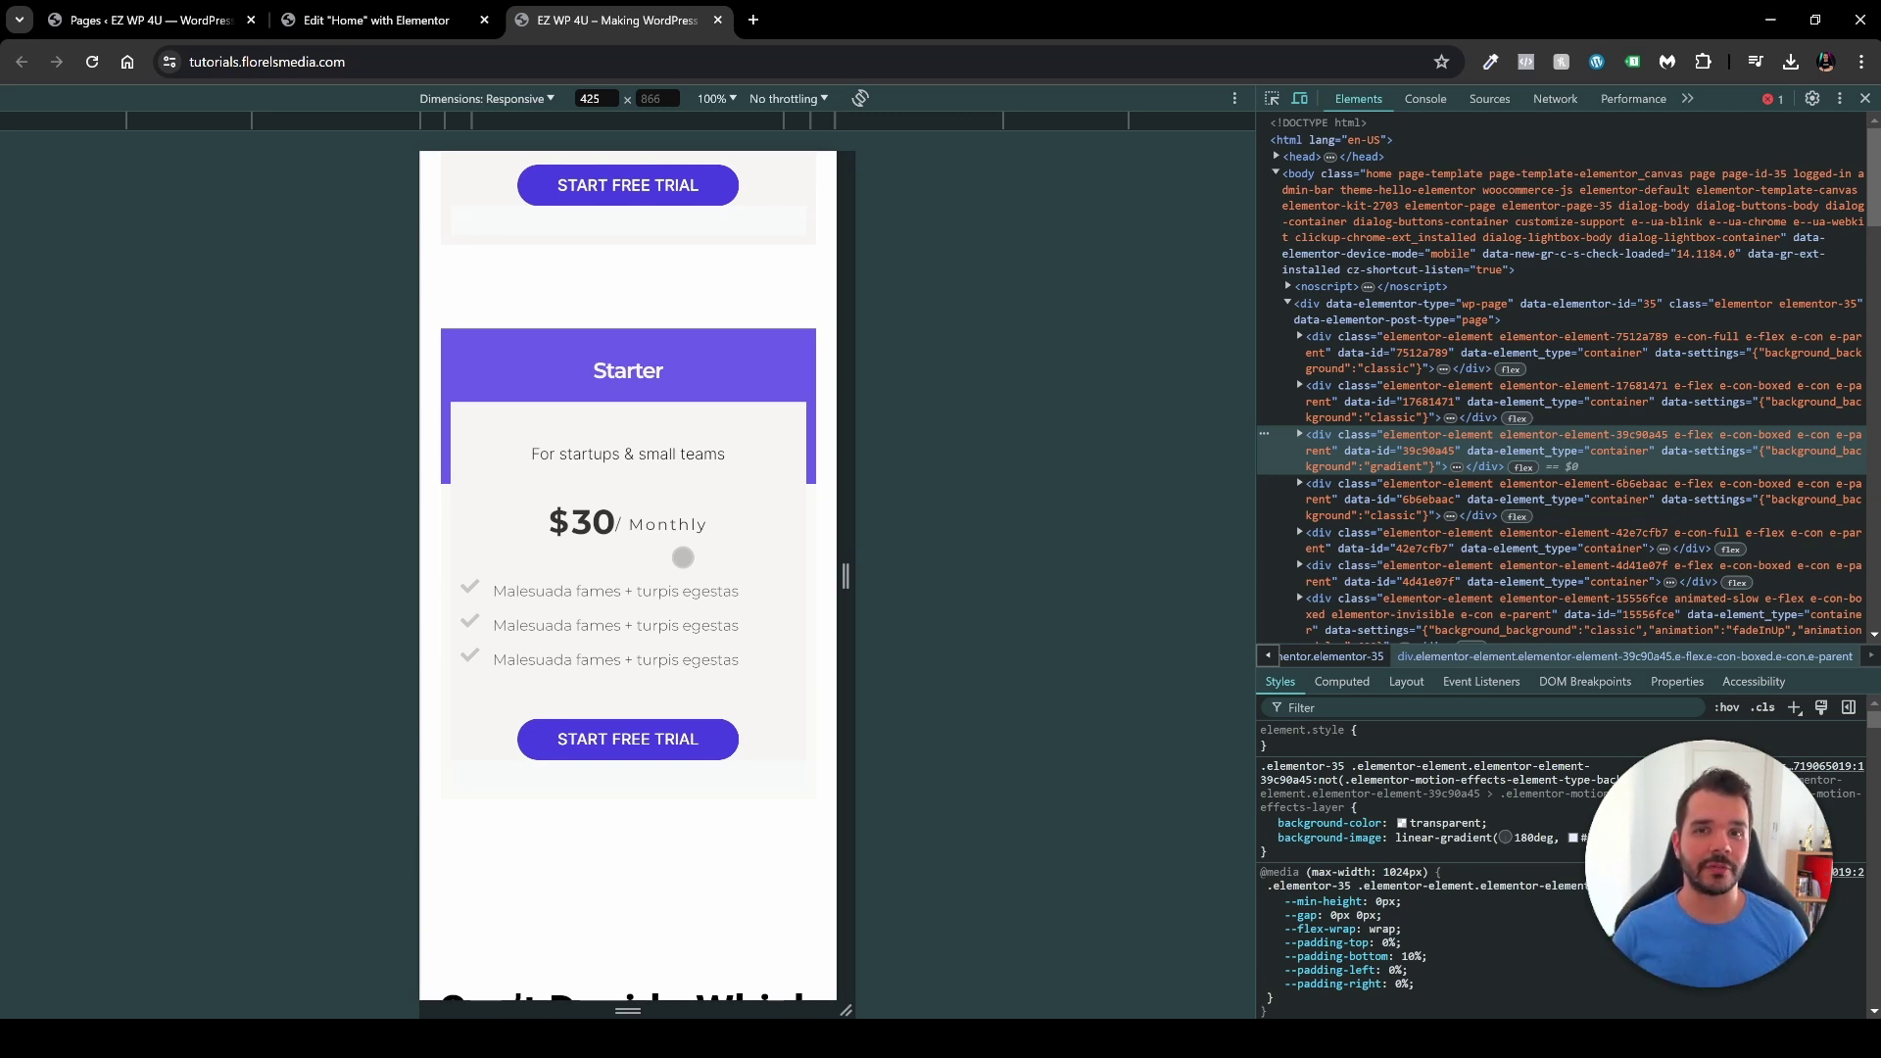
Step: Switch to the Elementor editor and examine the desktop order settings of the Growth, Starter and Enterprise card containers
key("ctrl+shift+Tab")
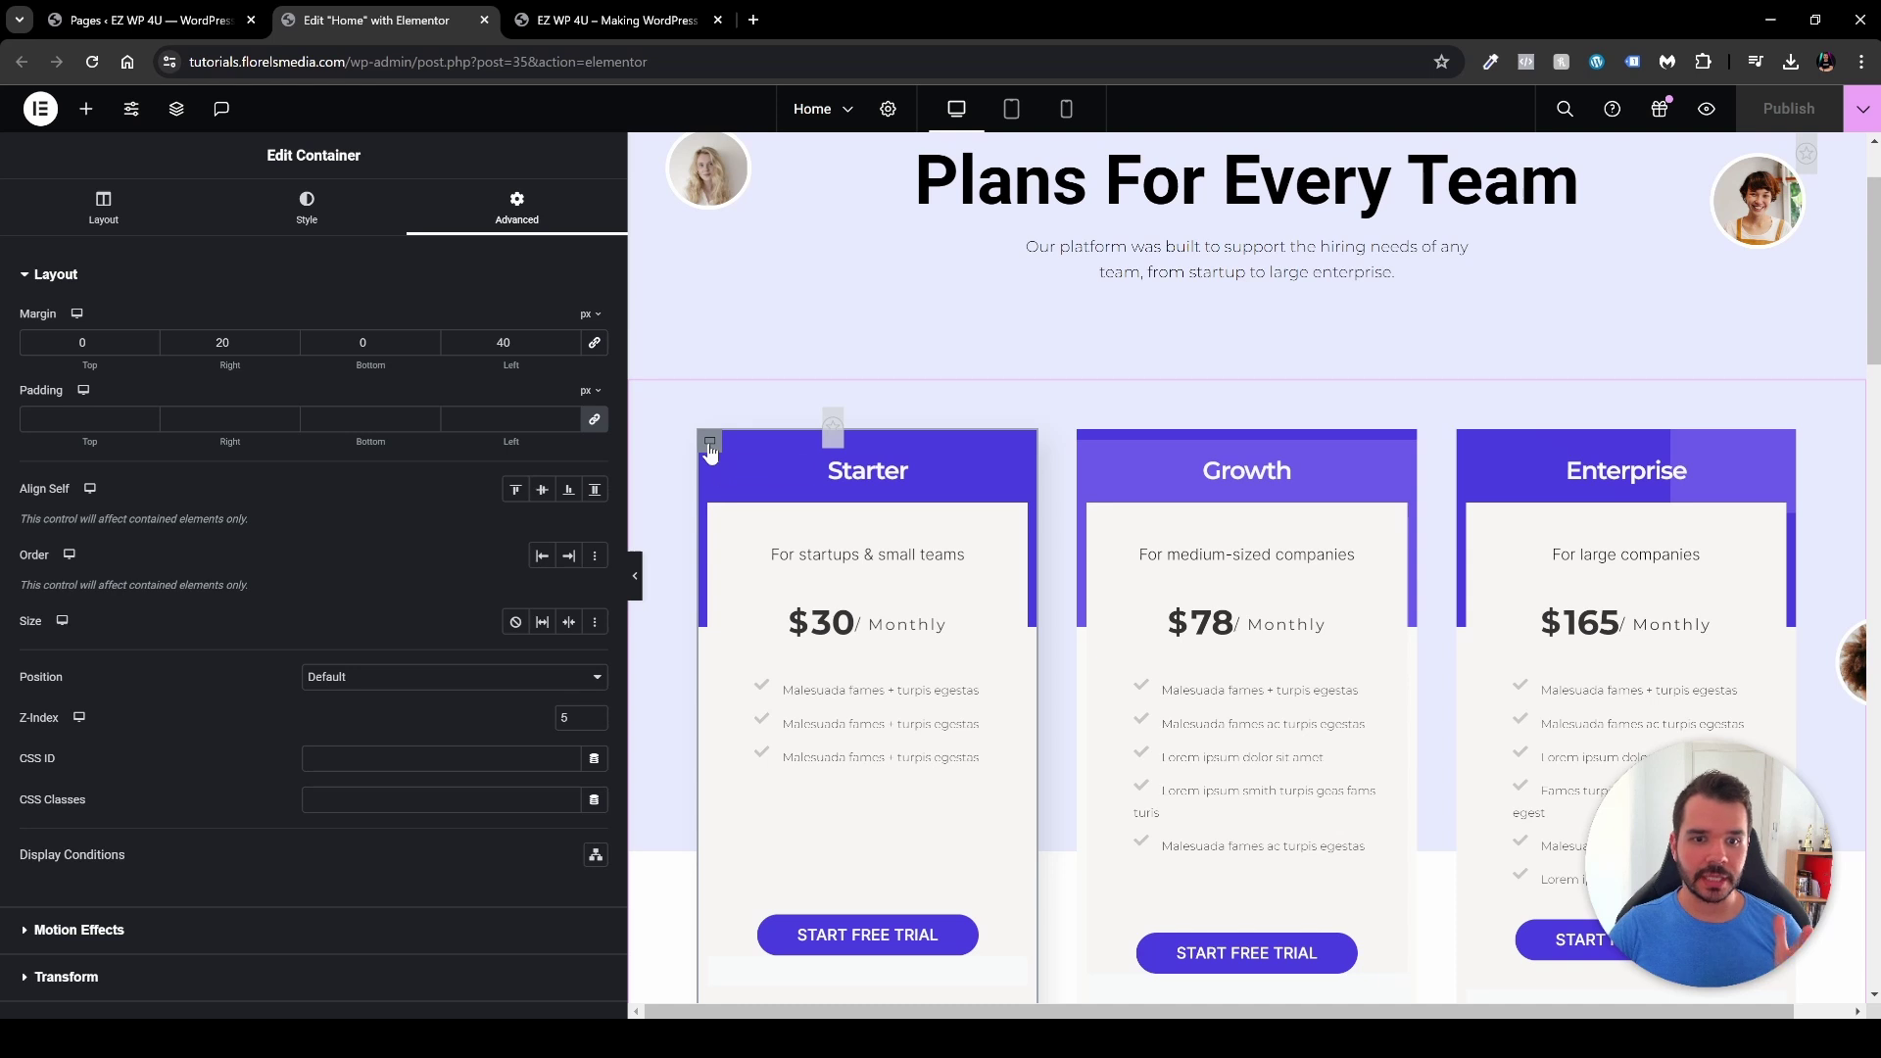
left_click(1089, 459)
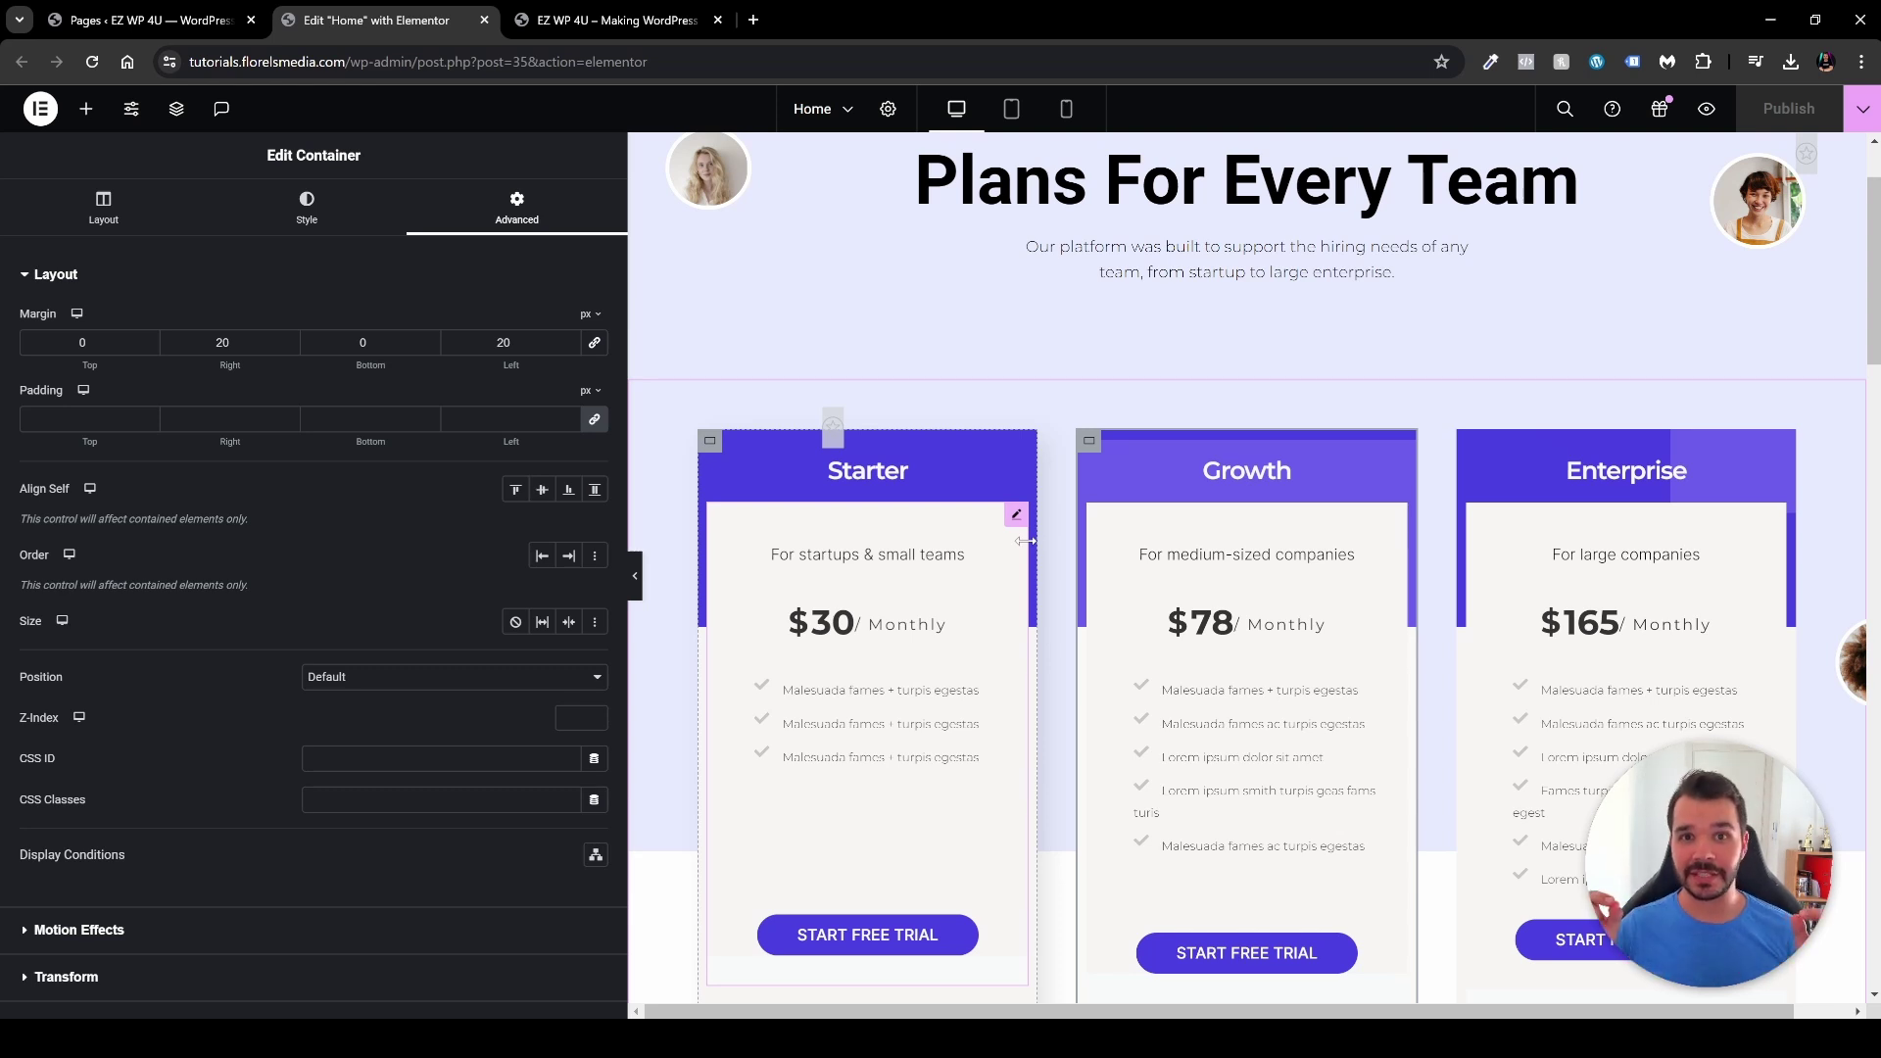
left_click(594, 559)
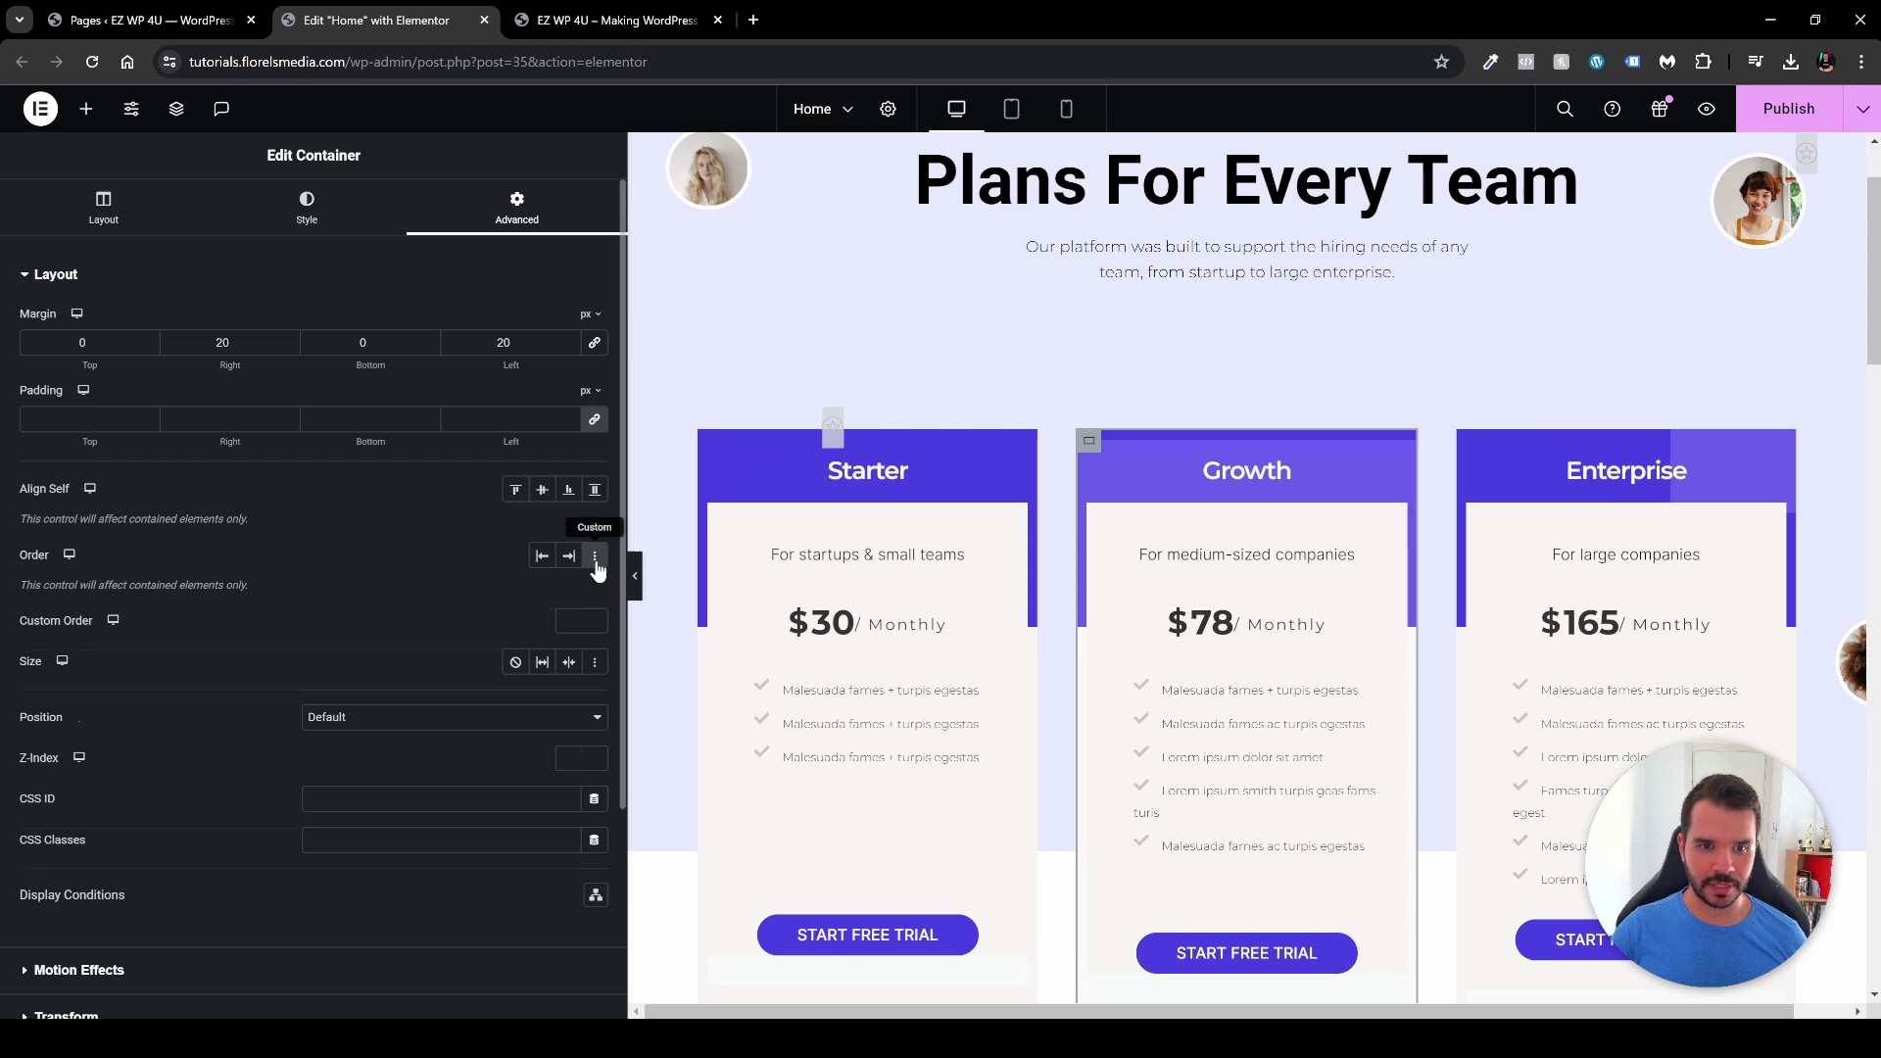
scroll(545, 584, "down", 1)
left_click(1039, 529)
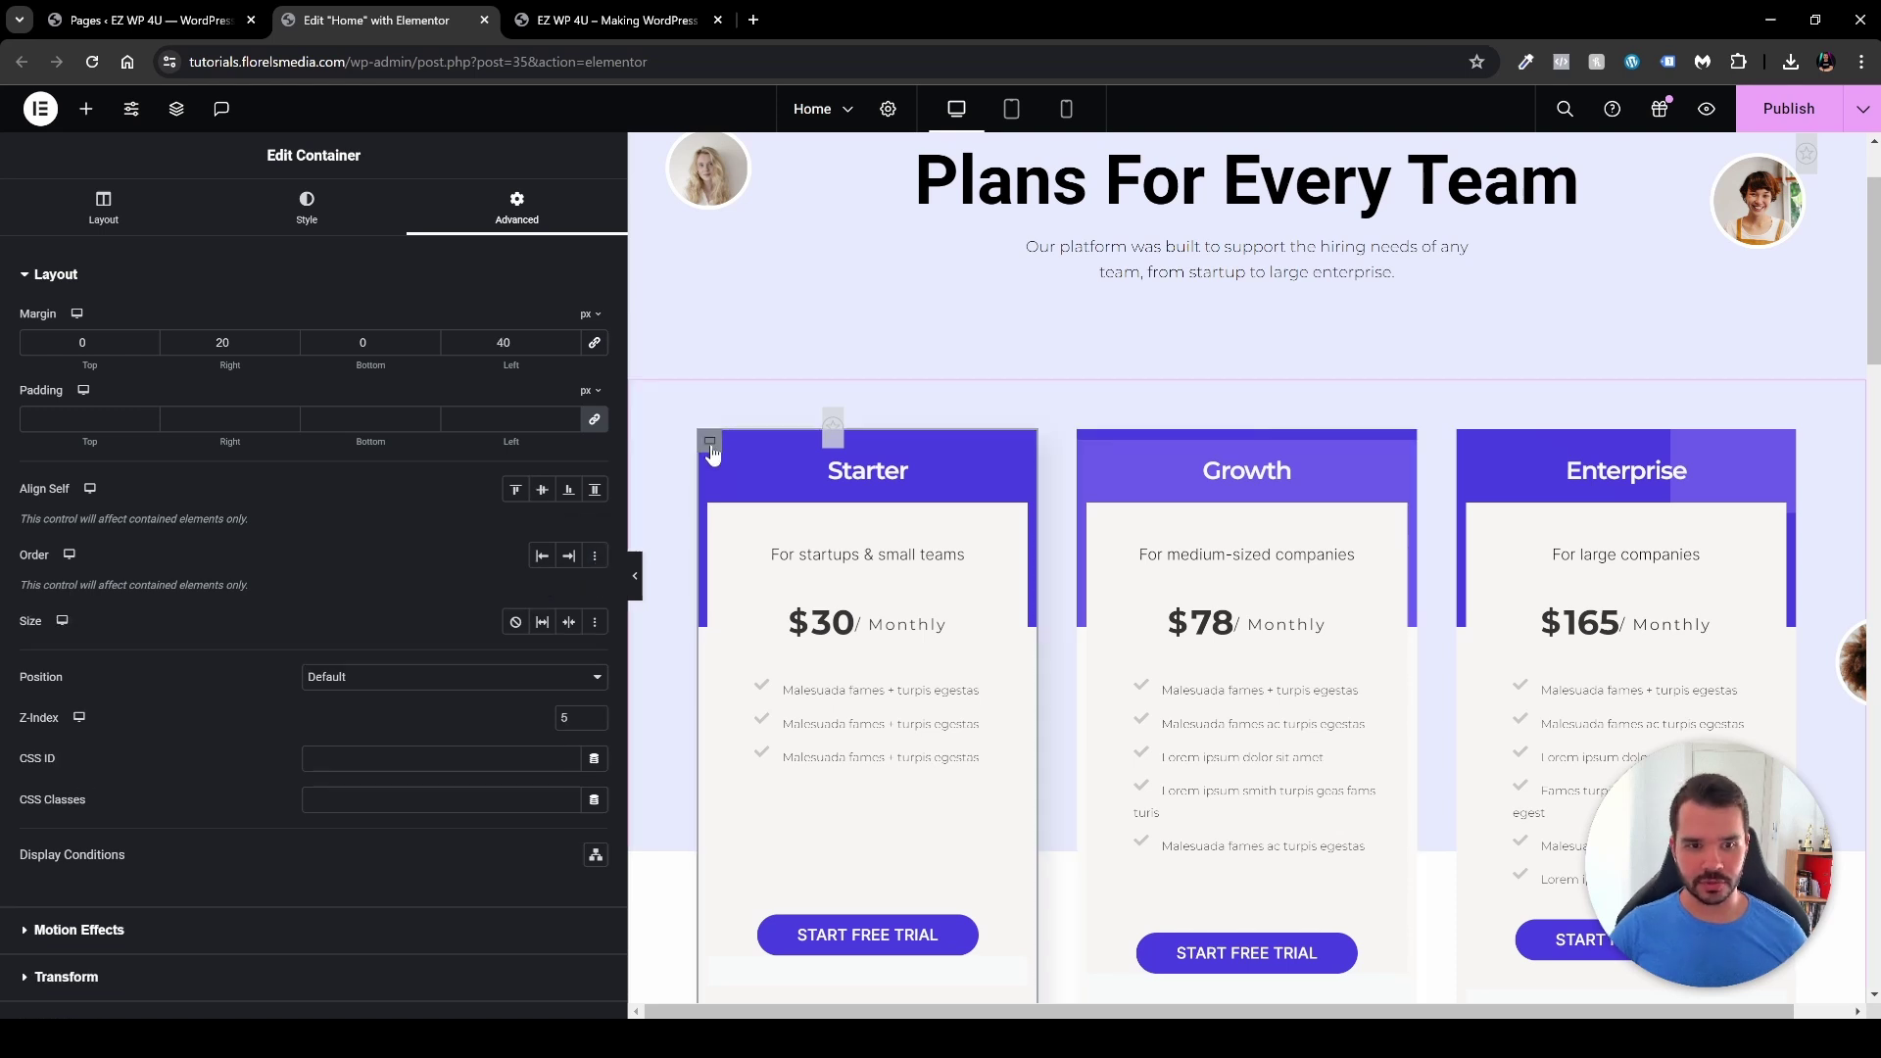
left_click(1467, 439)
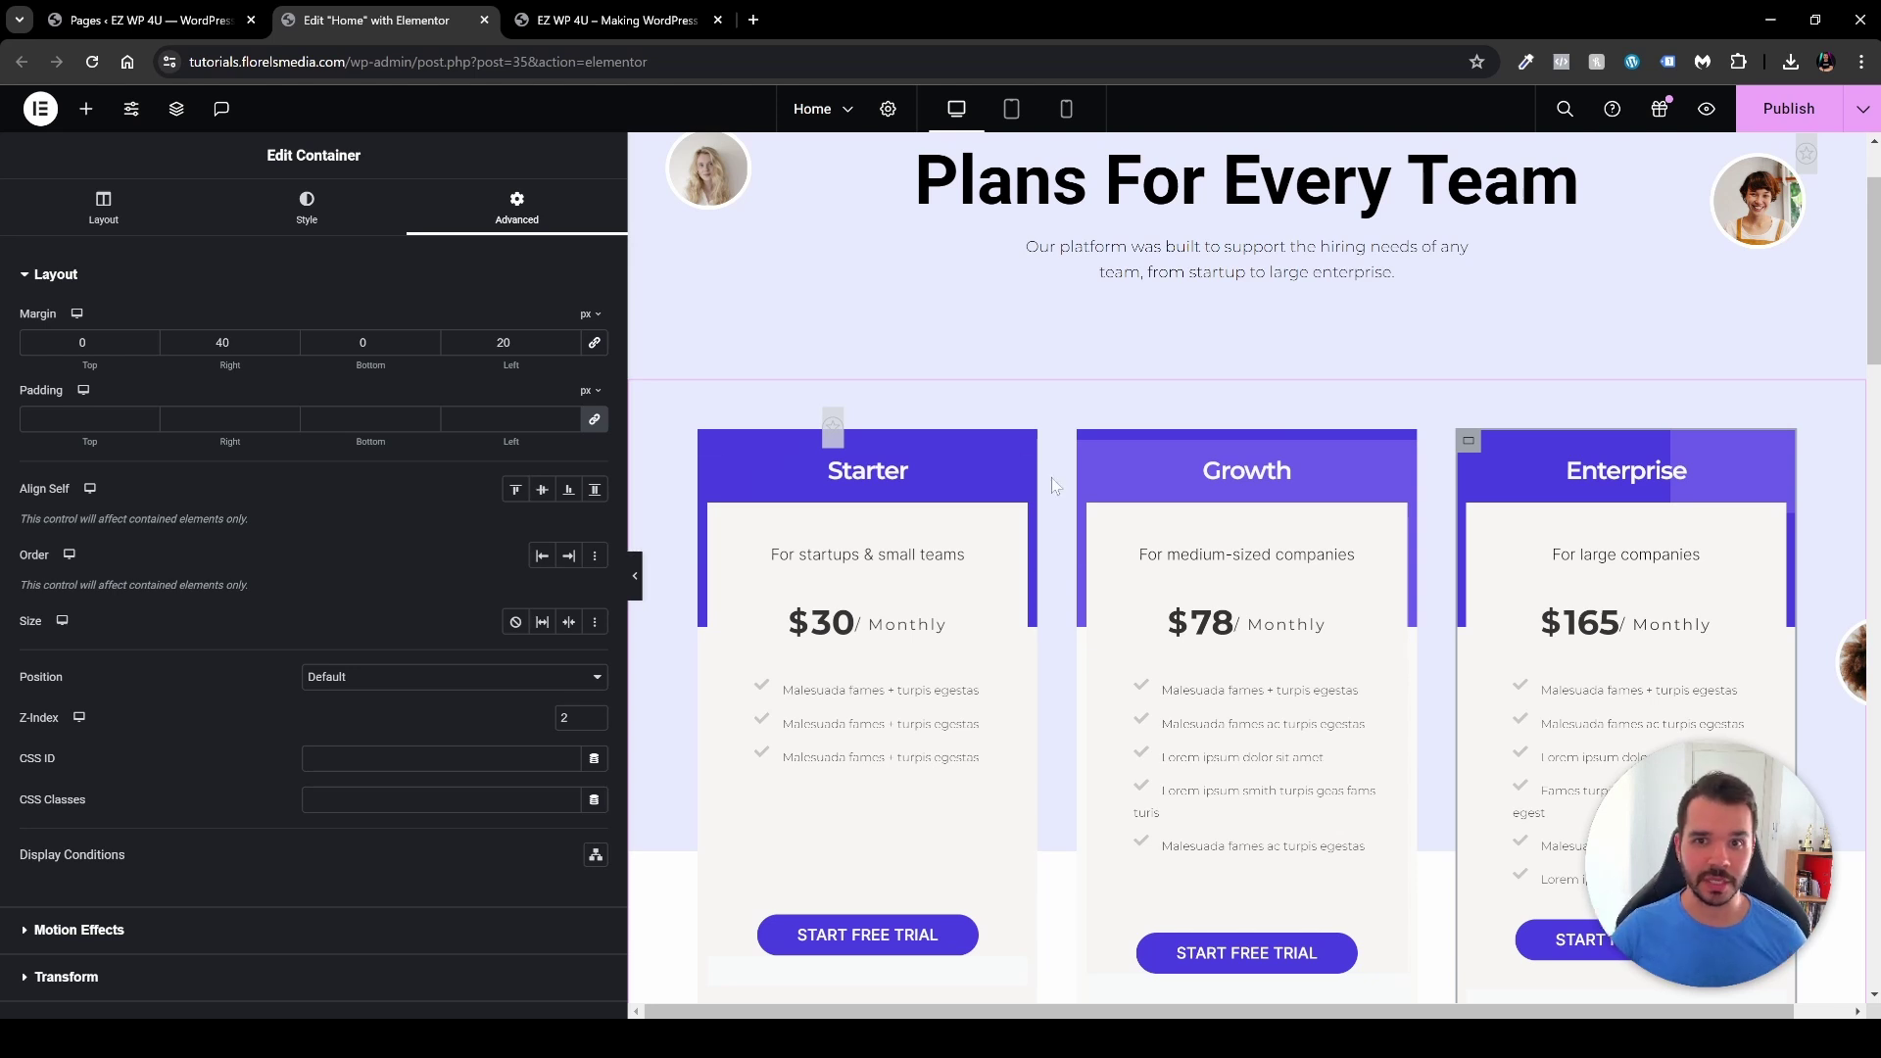
Step: Set the Growth card container's custom order to 1 for the mobile view and check the resulting card sequence
left_click(1068, 111)
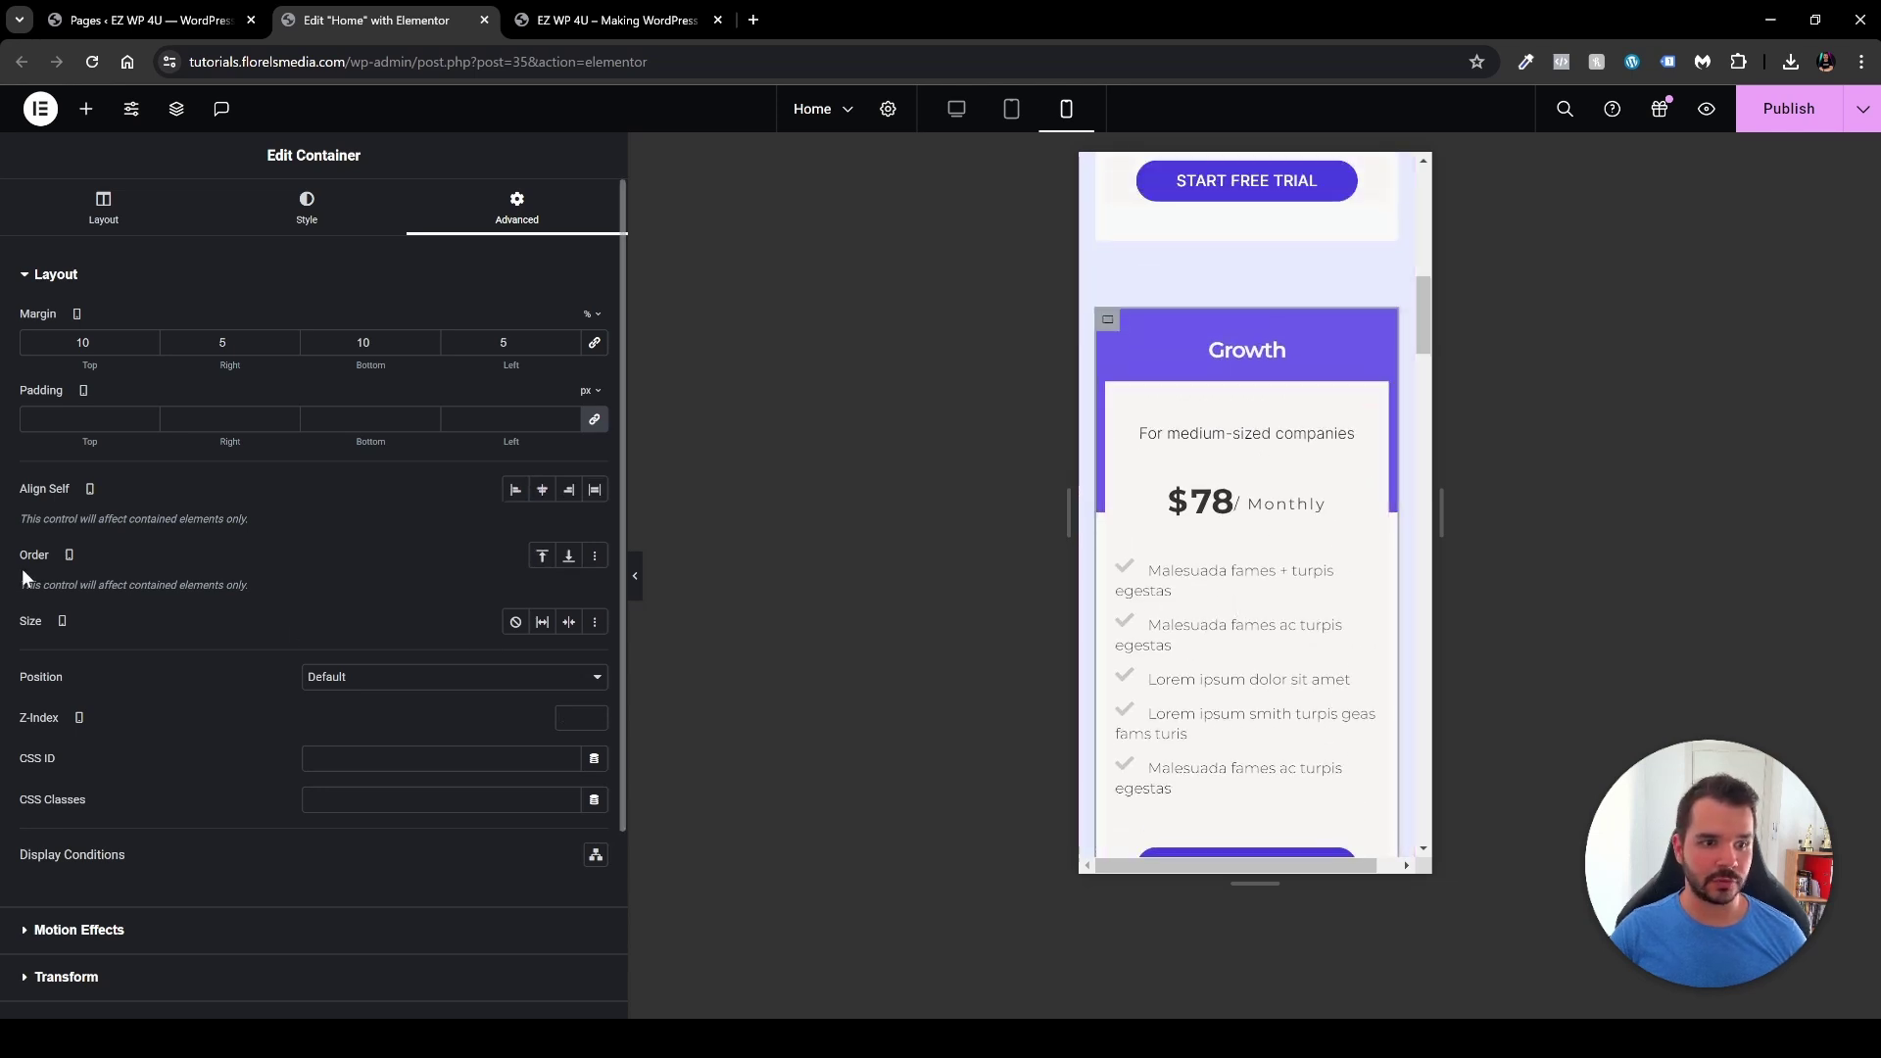
left_click(595, 558)
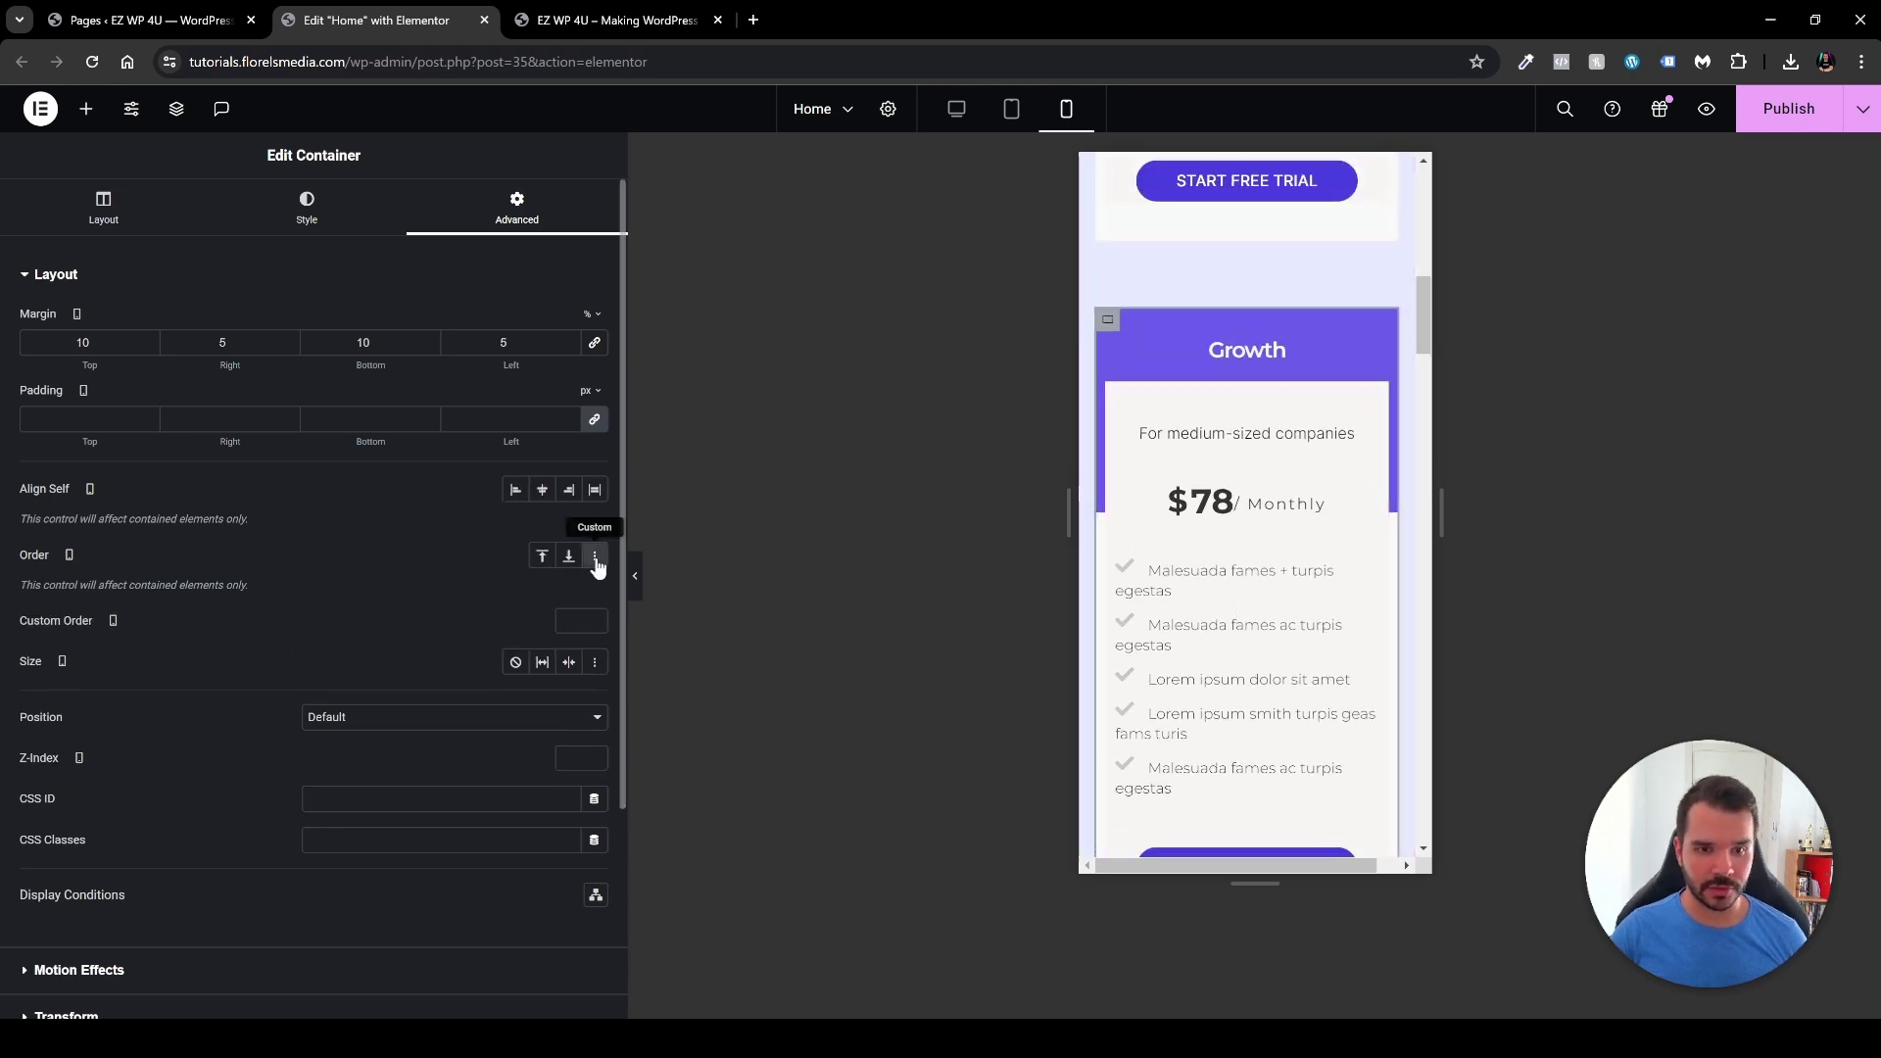
type("1")
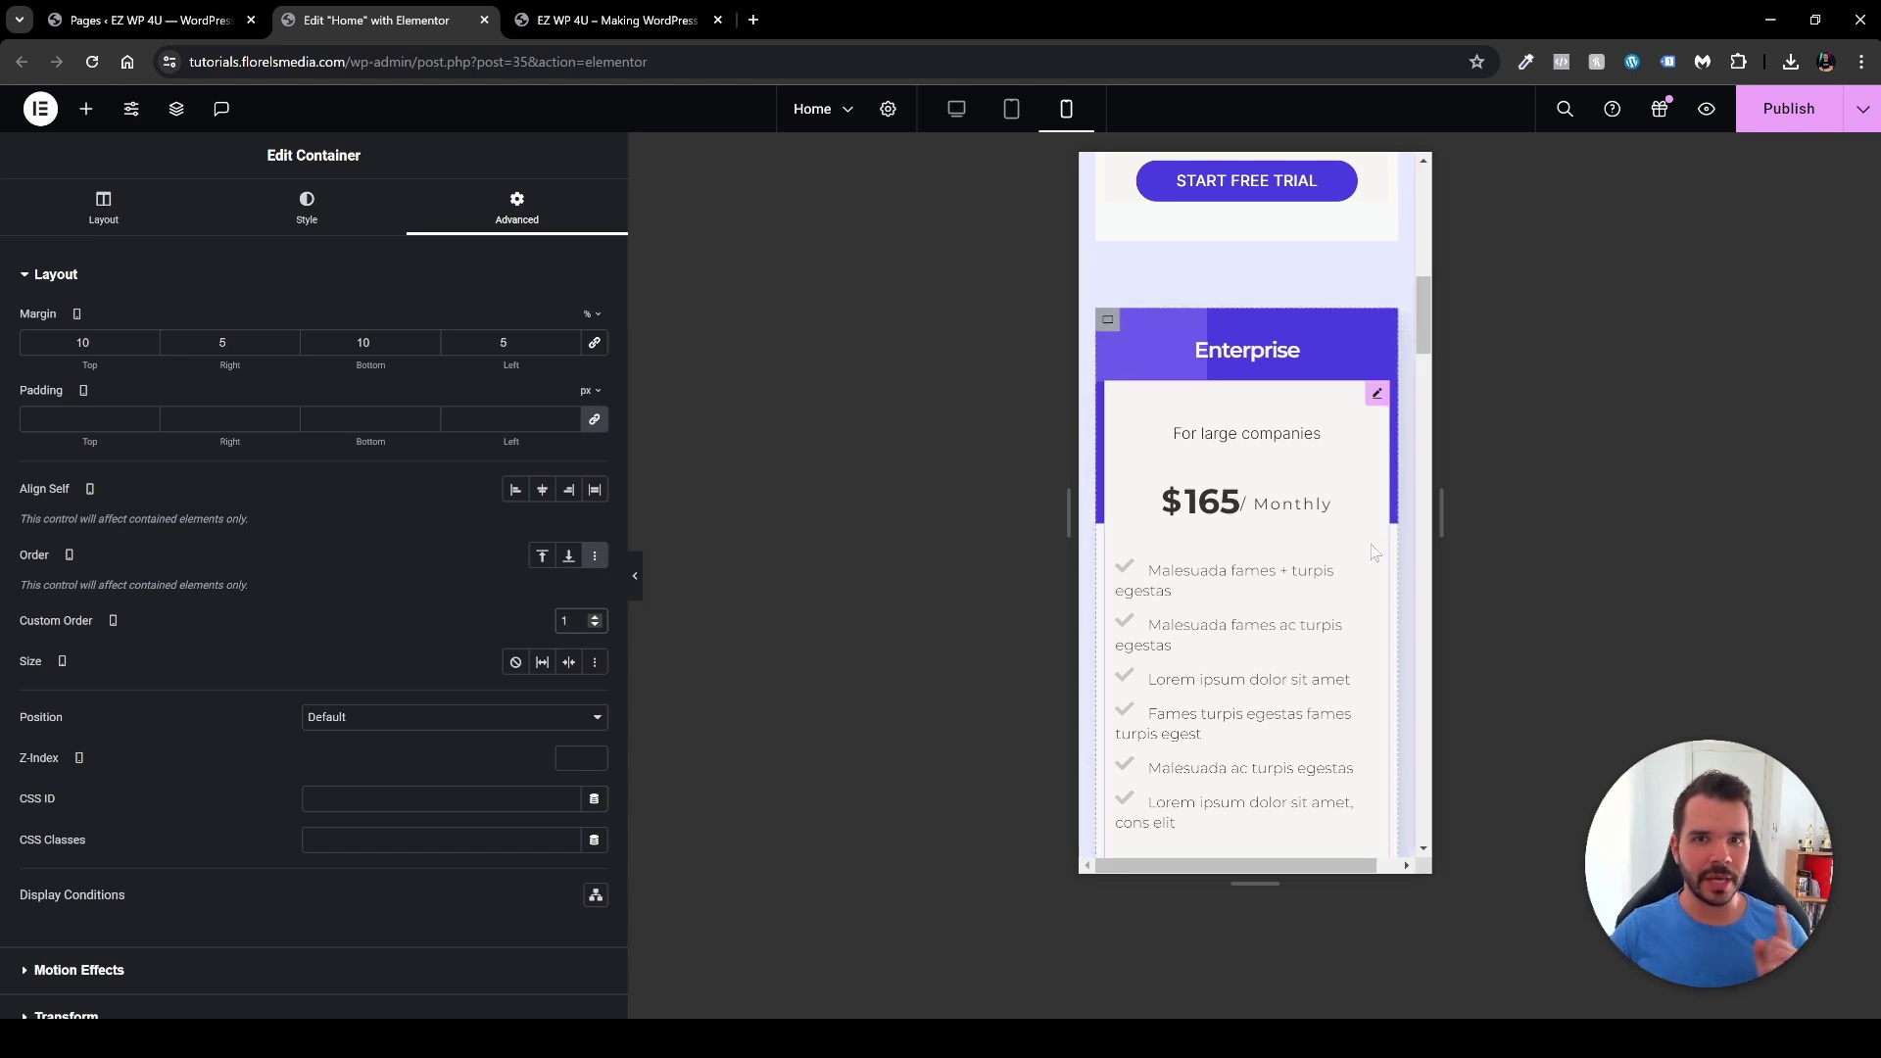
scroll(1362, 529, "up", 5)
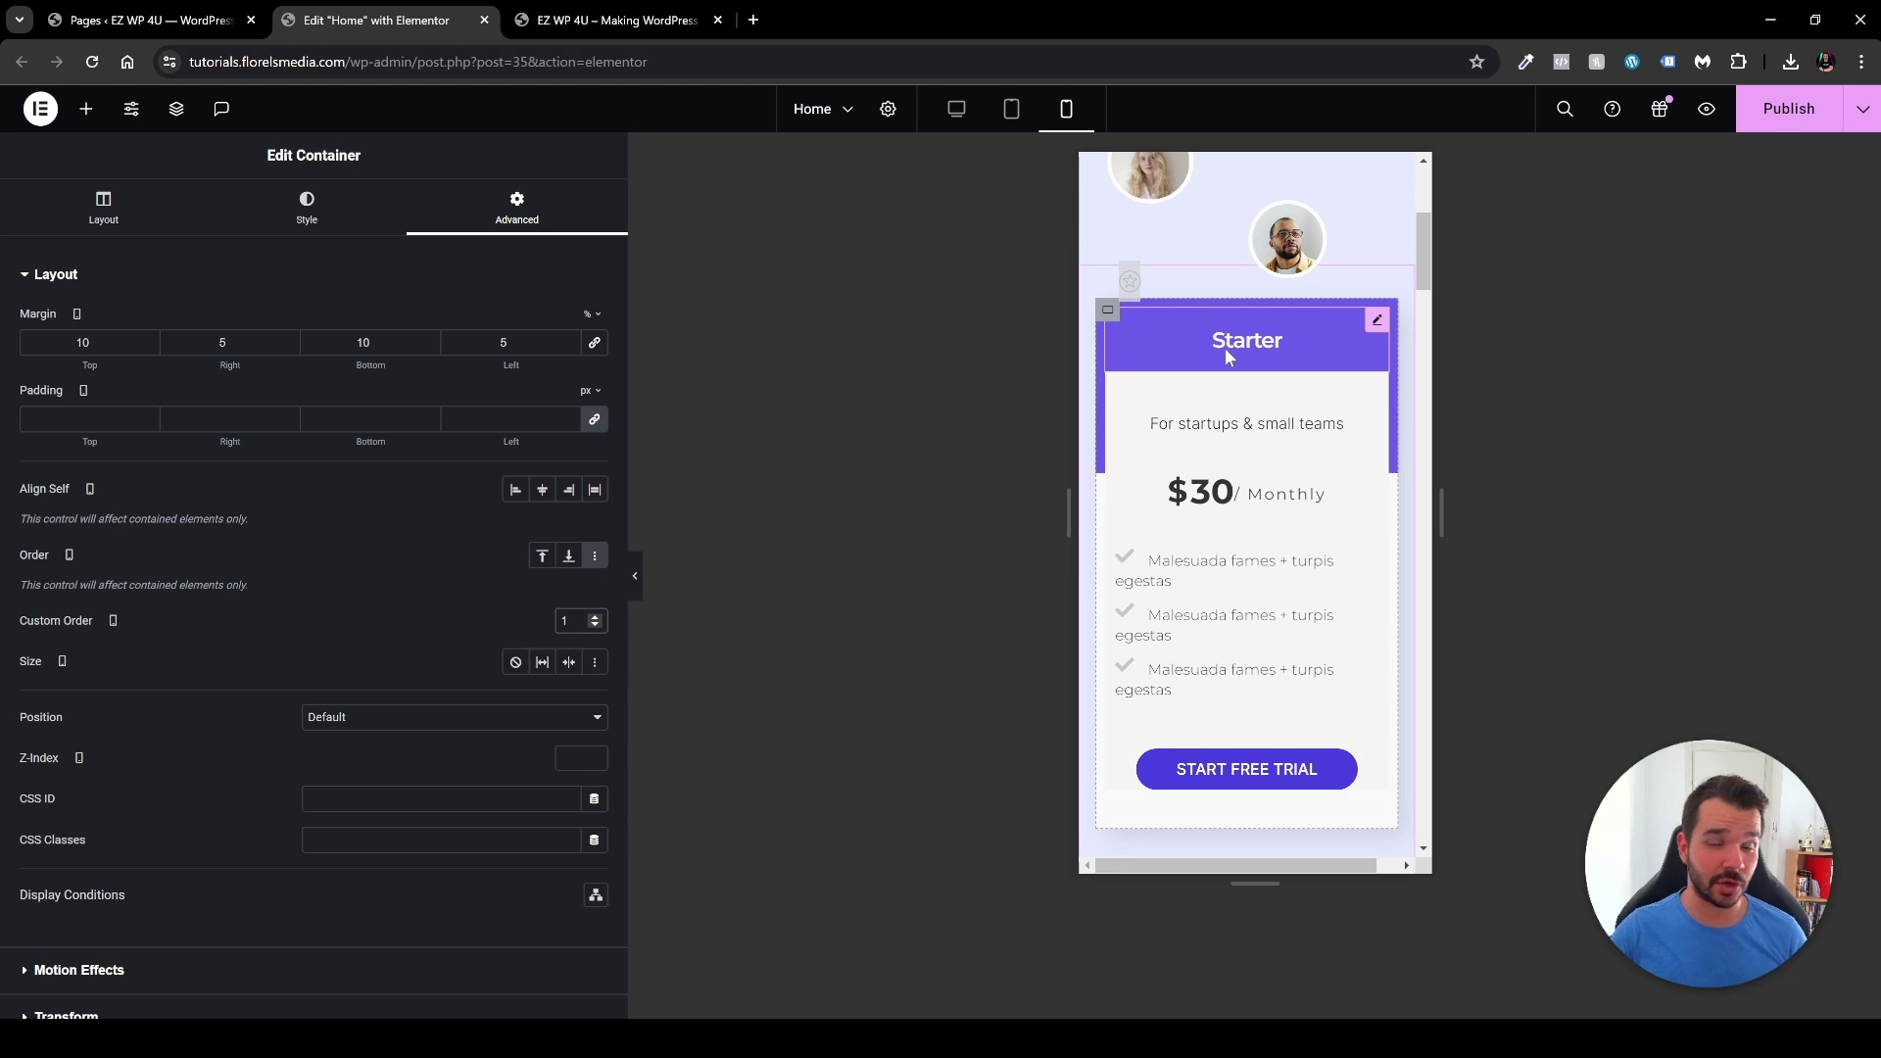
scroll(1225, 349, "down", 8)
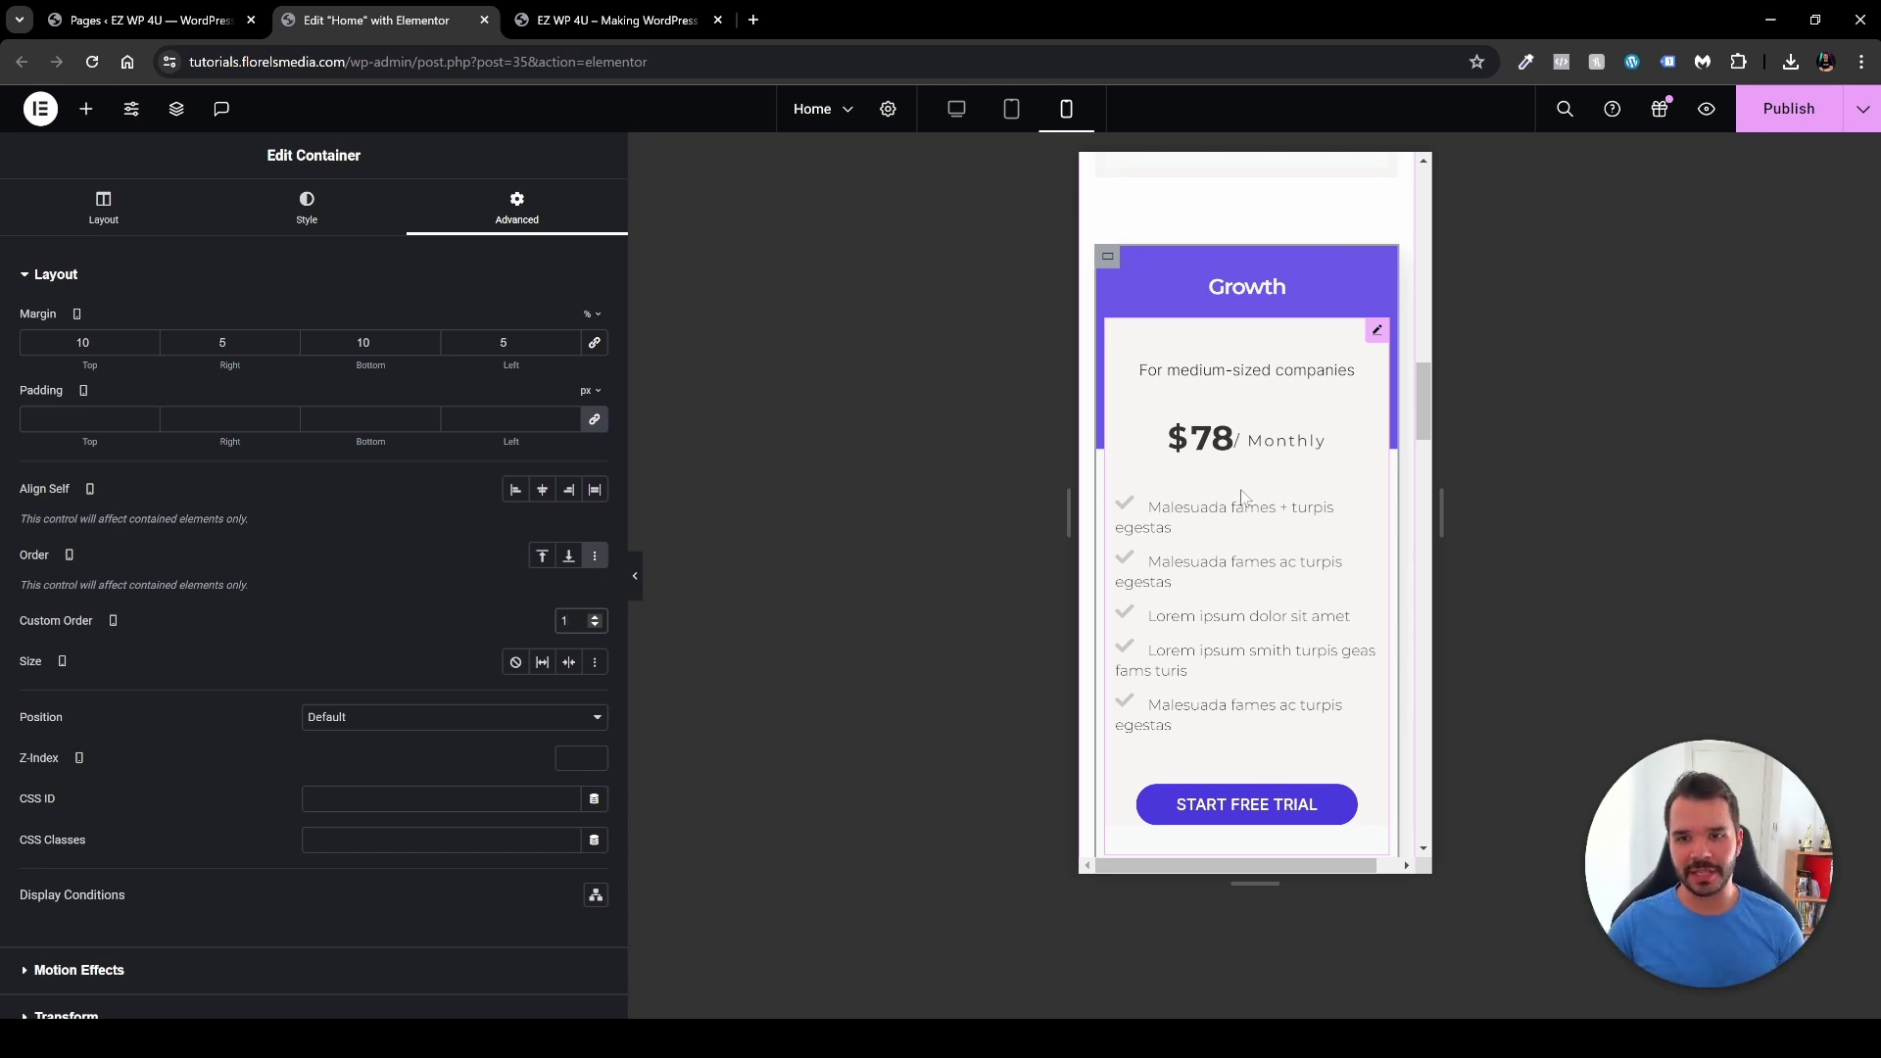
scroll(1240, 500, "up", 3)
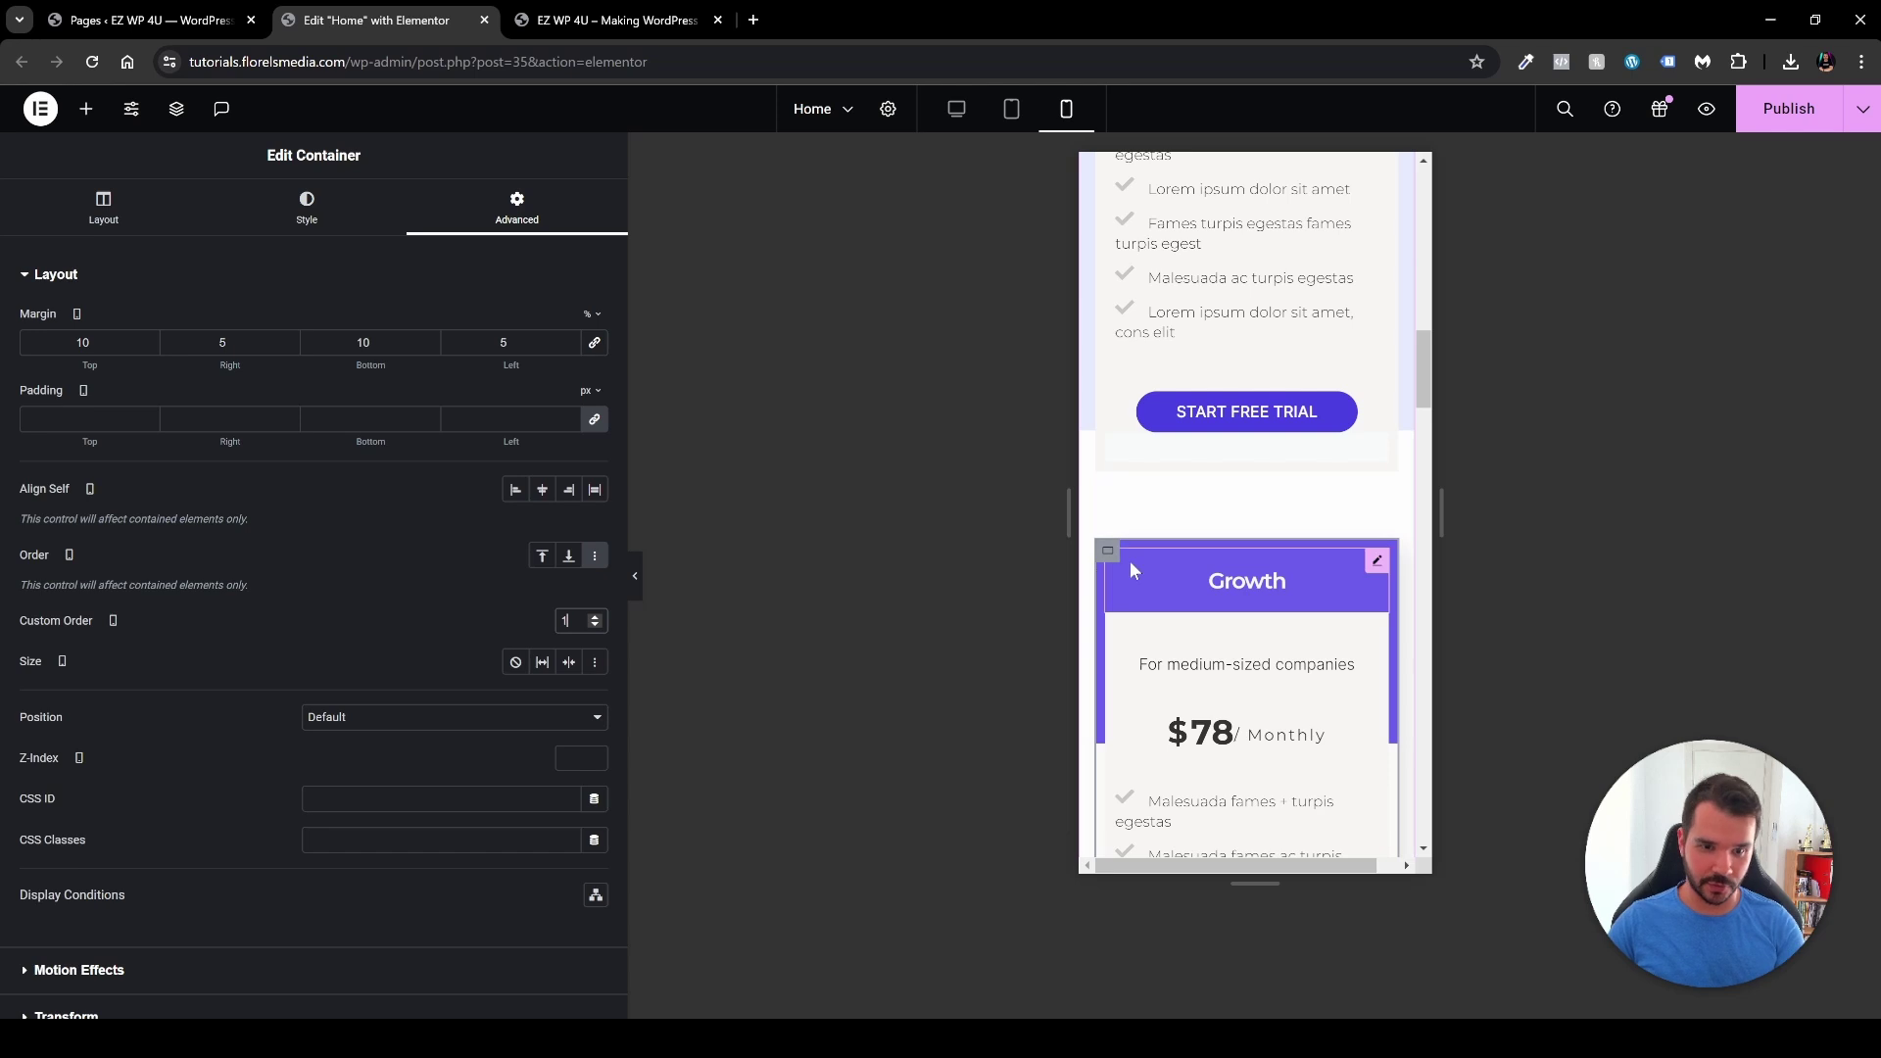
Step: Set the Enterprise card container's custom order to 2 for the mobile view
scroll(1105, 559, "down", 5)
left_click(1107, 517)
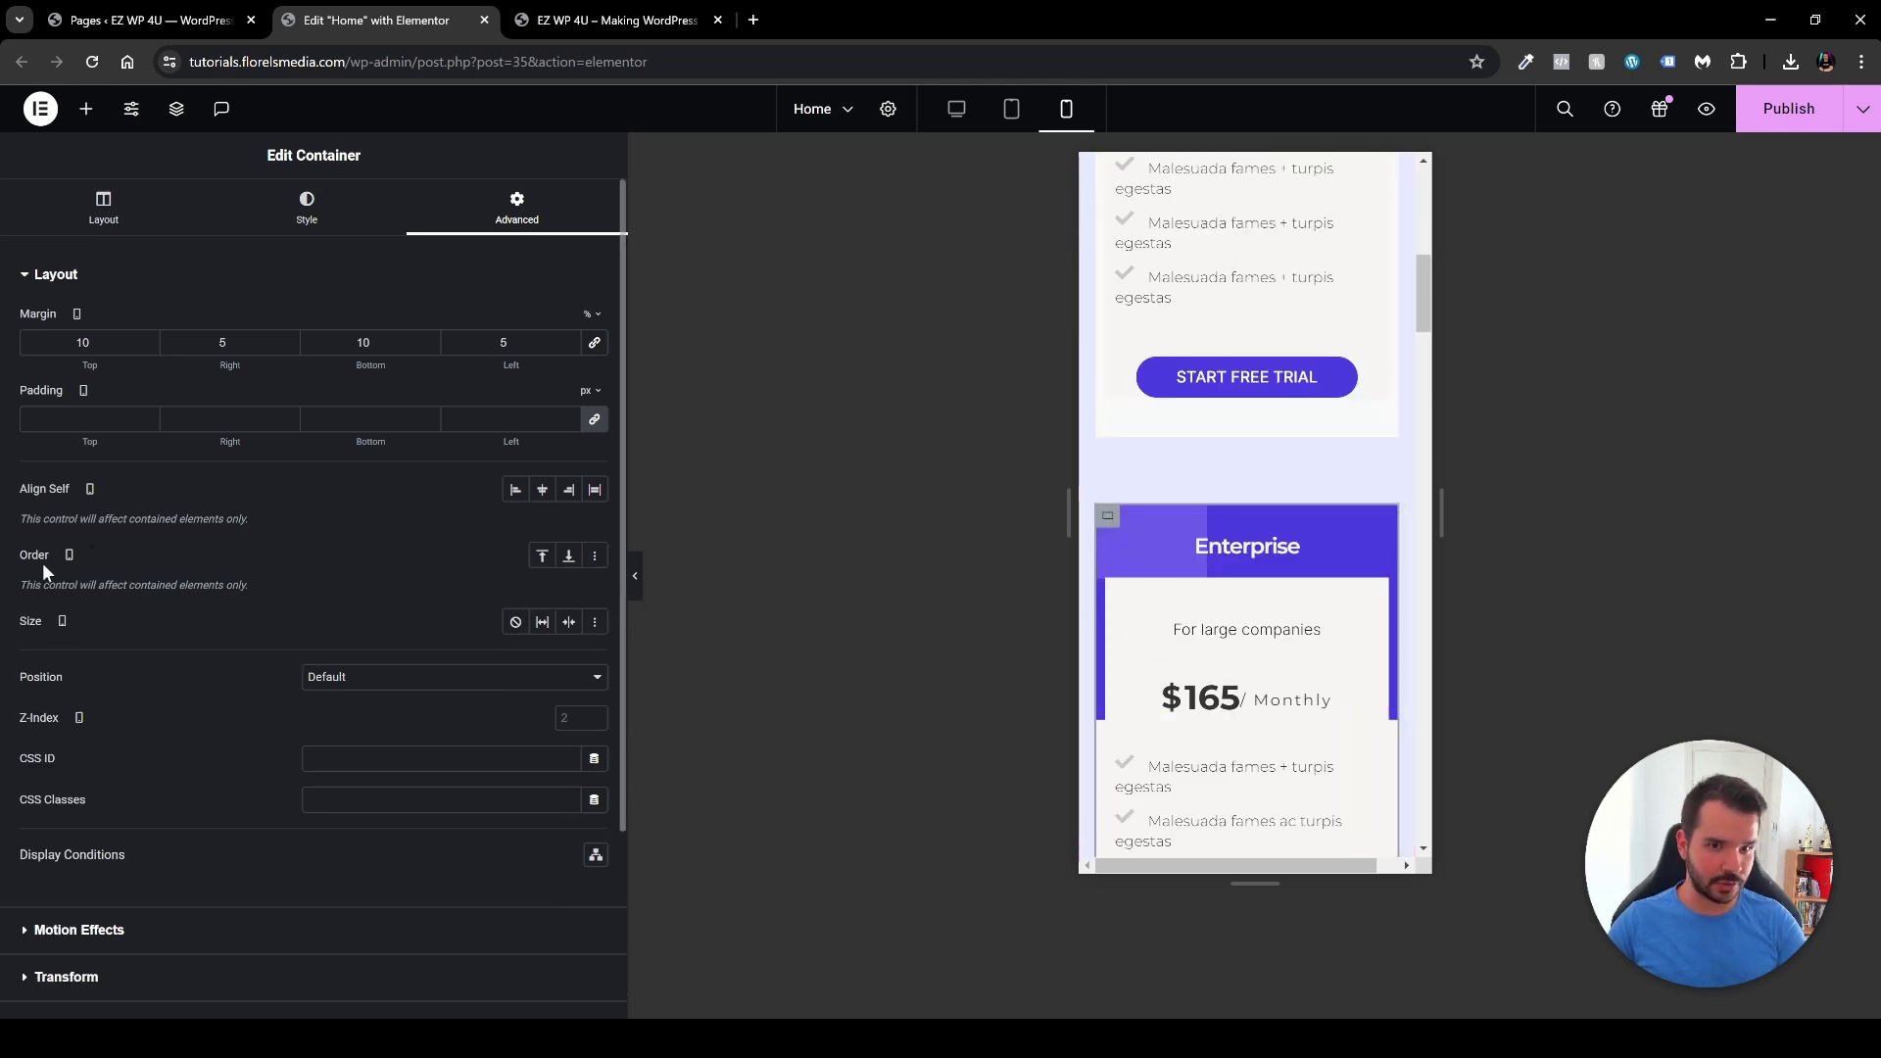
left_click(594, 556)
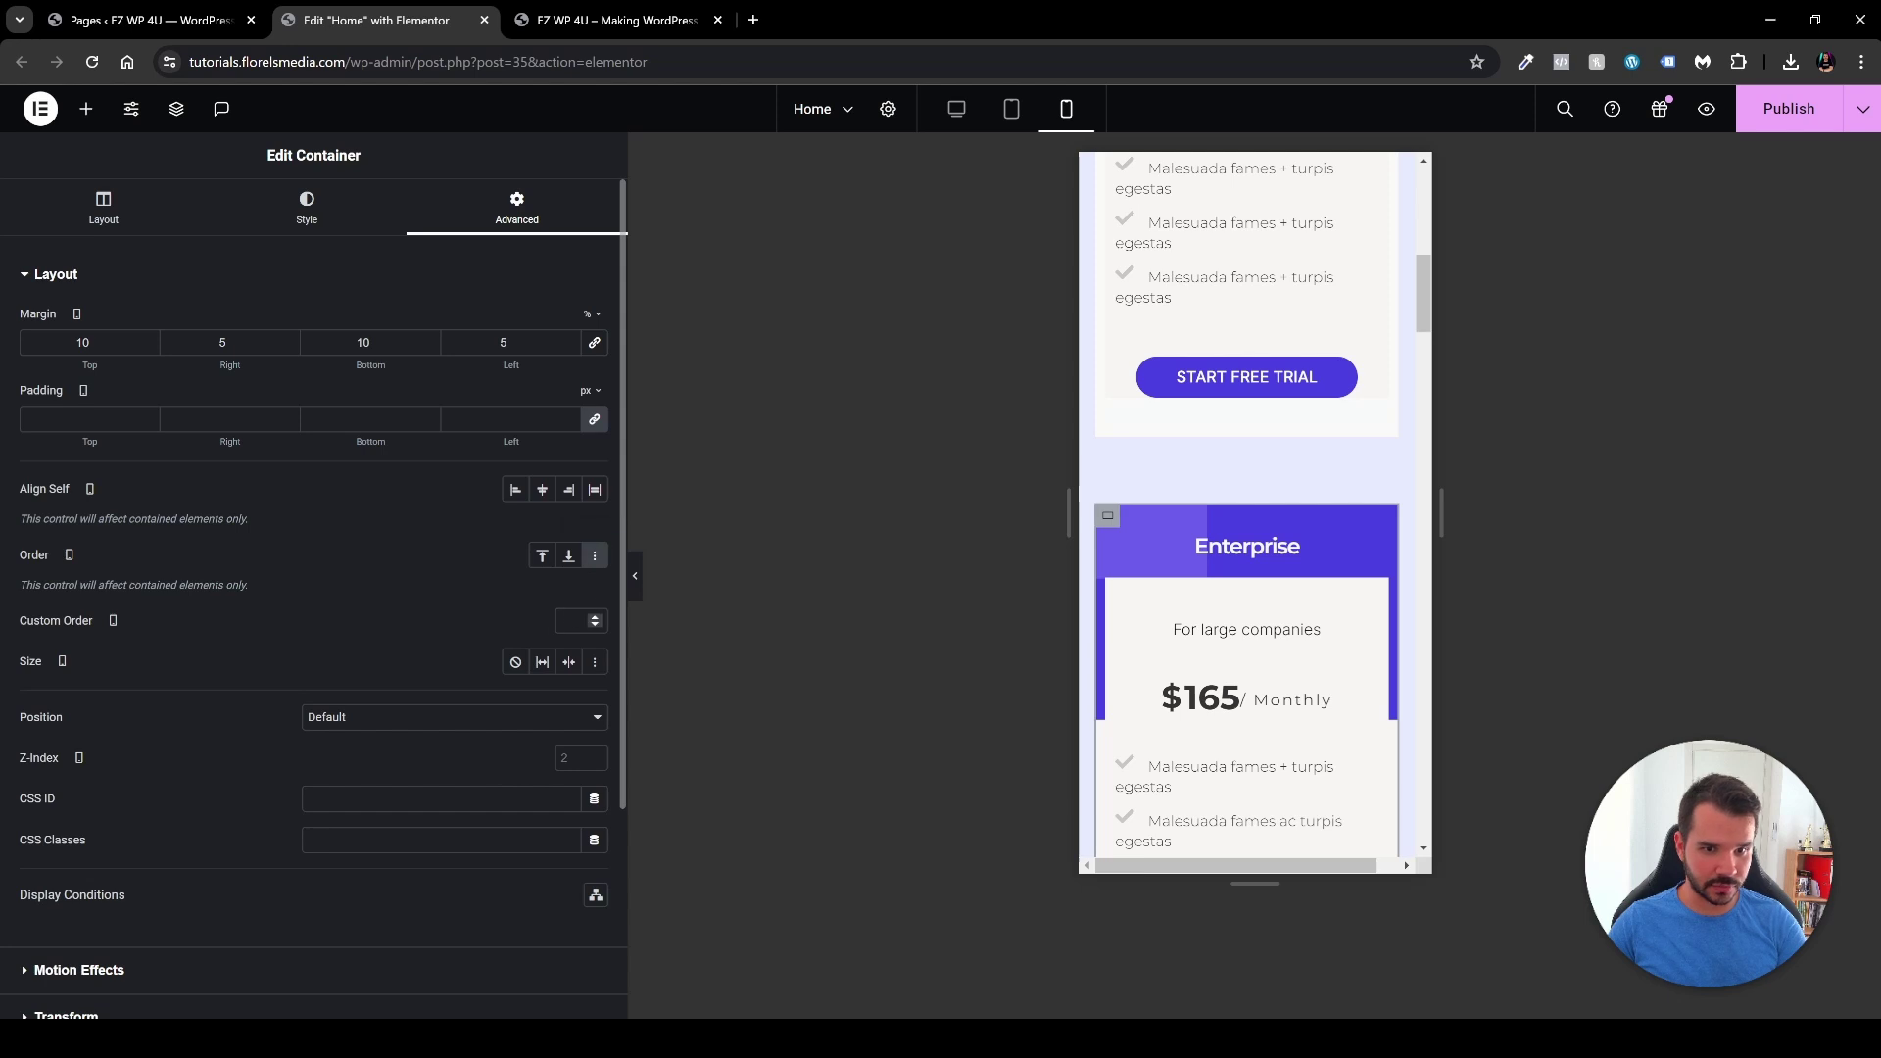
type("2")
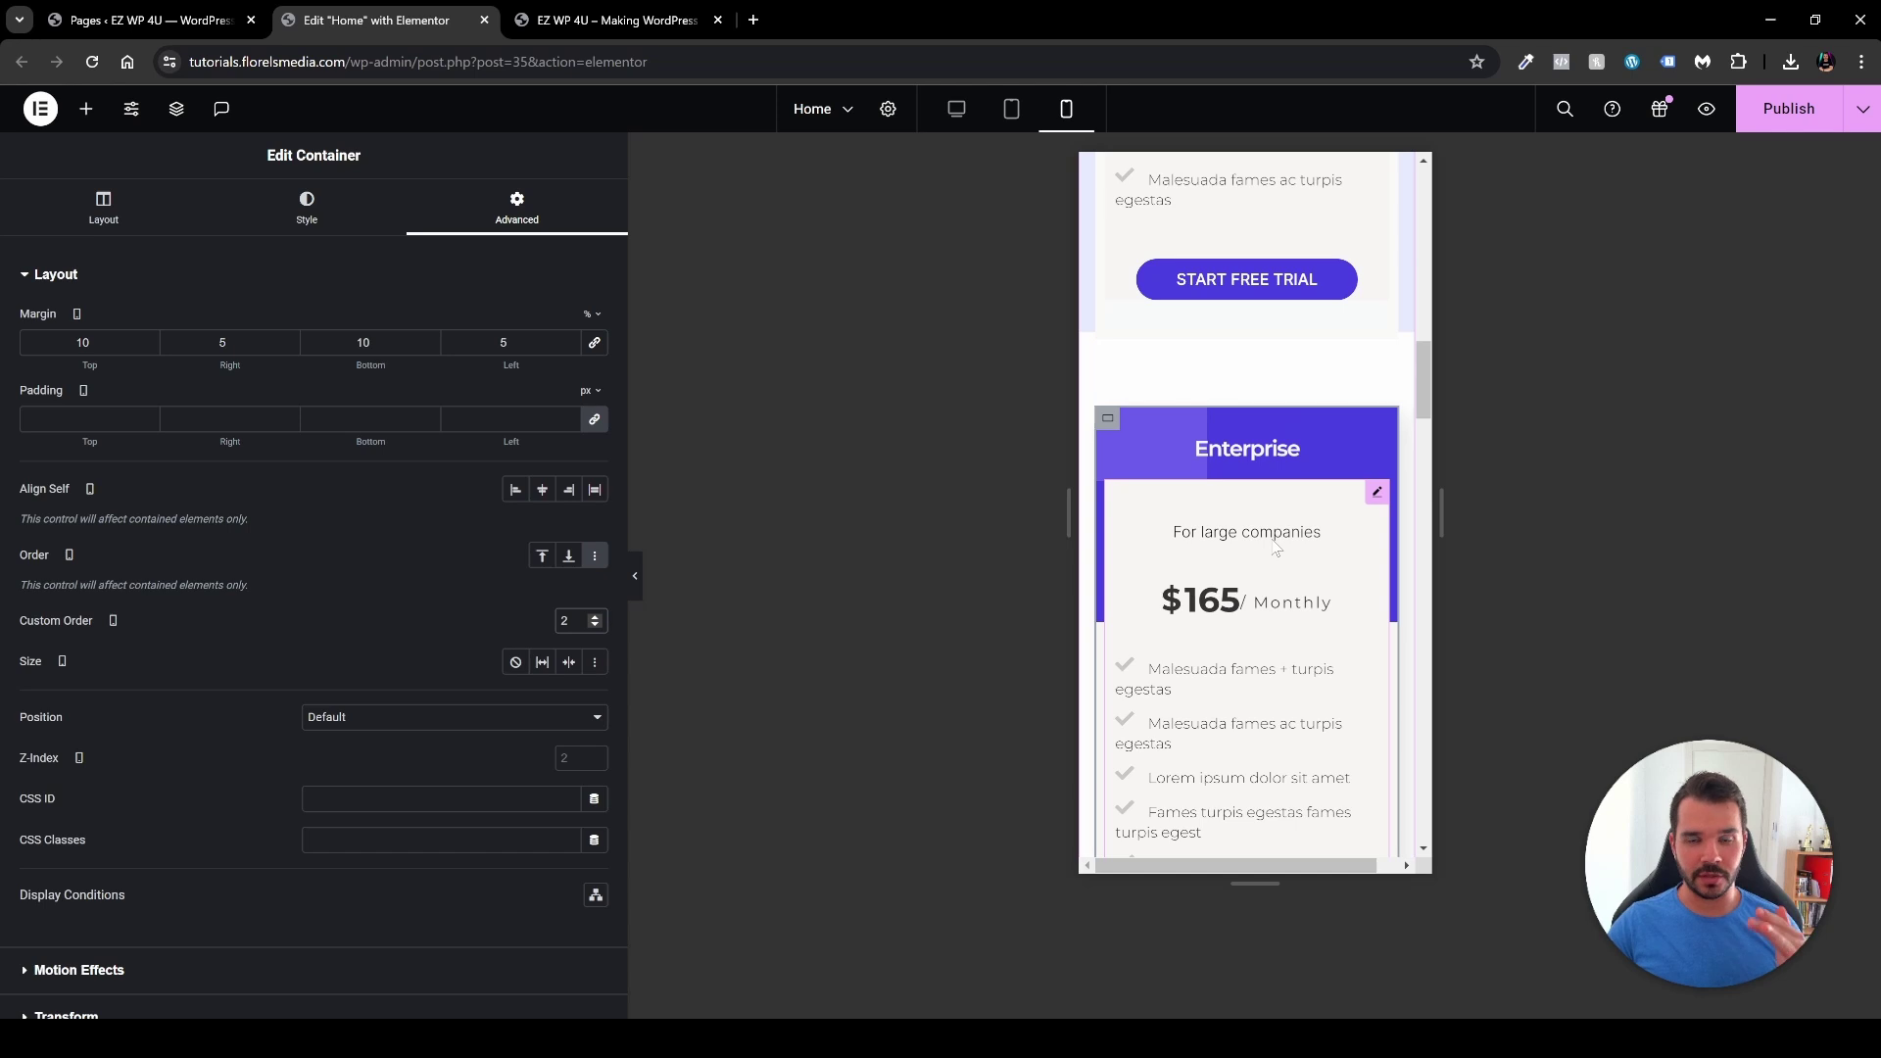
Step: Set the Starter card container's custom order to 3 for the mobile view and publish the page
scroll(1276, 546, "up", 10)
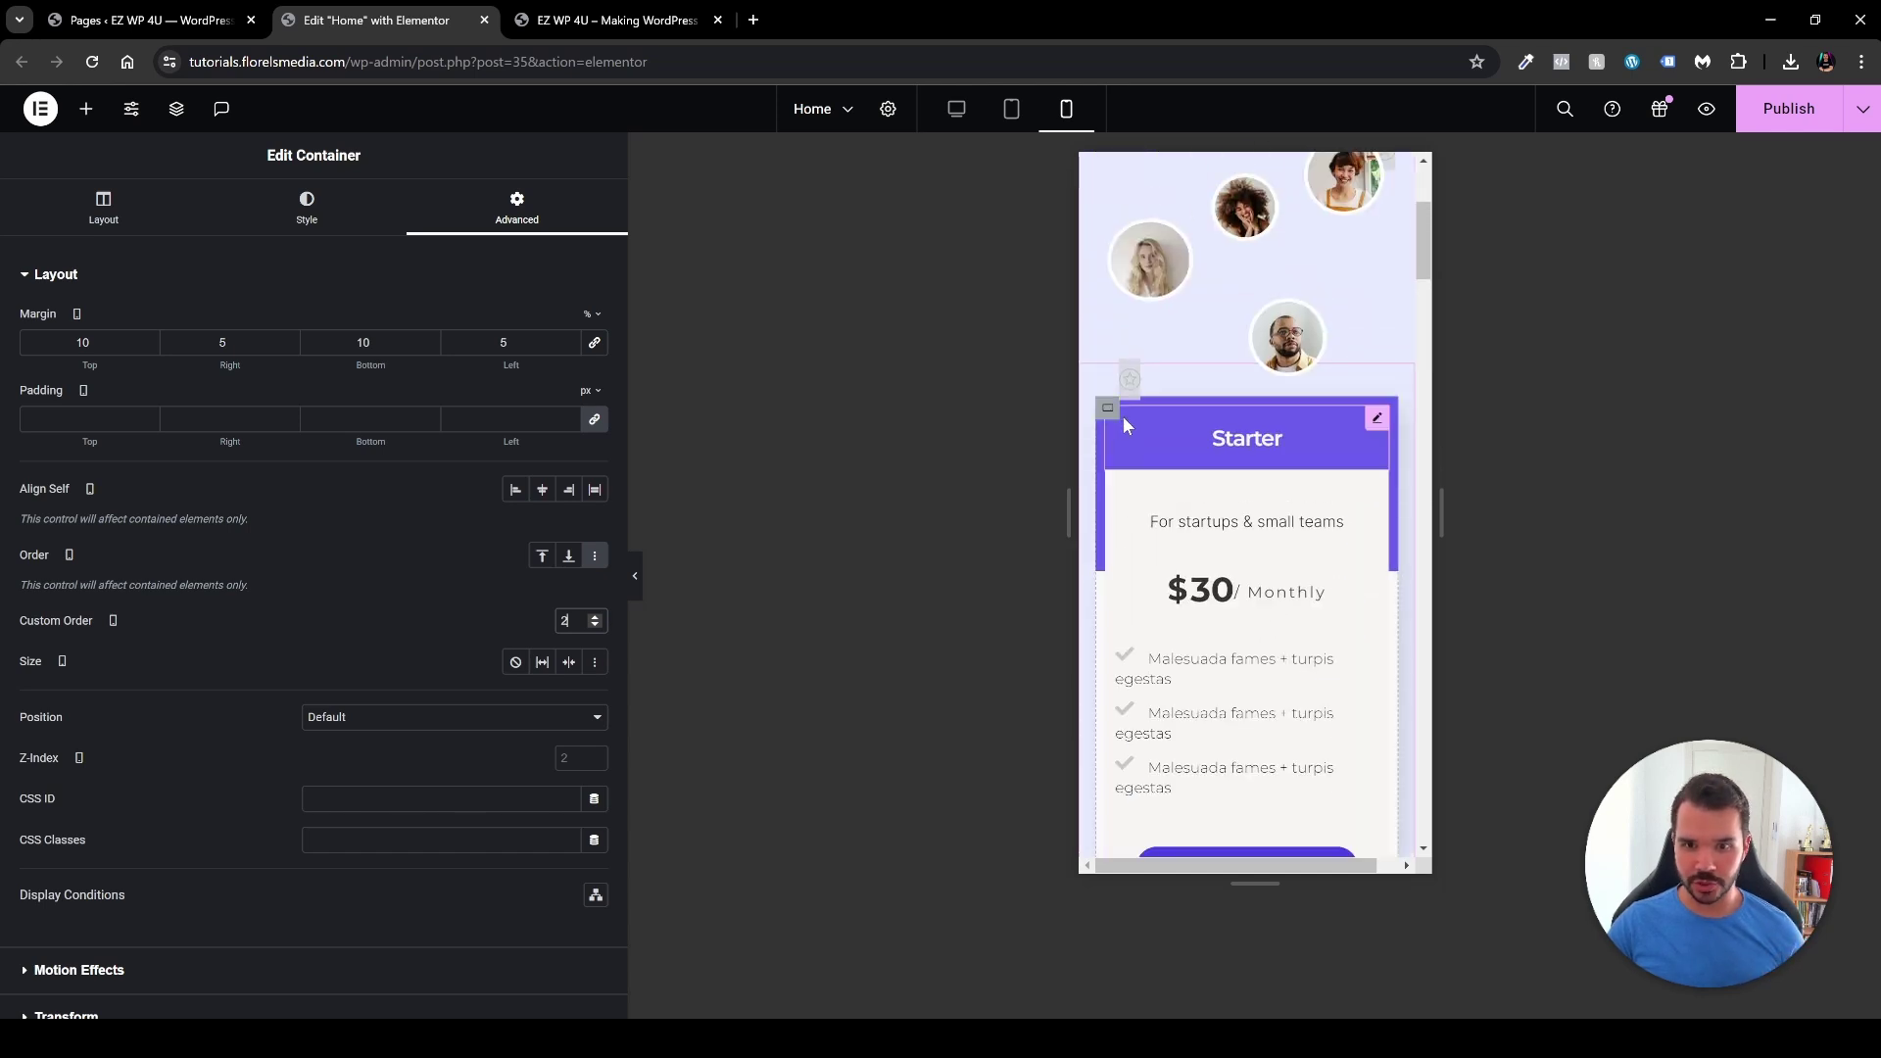
left_click(1109, 410)
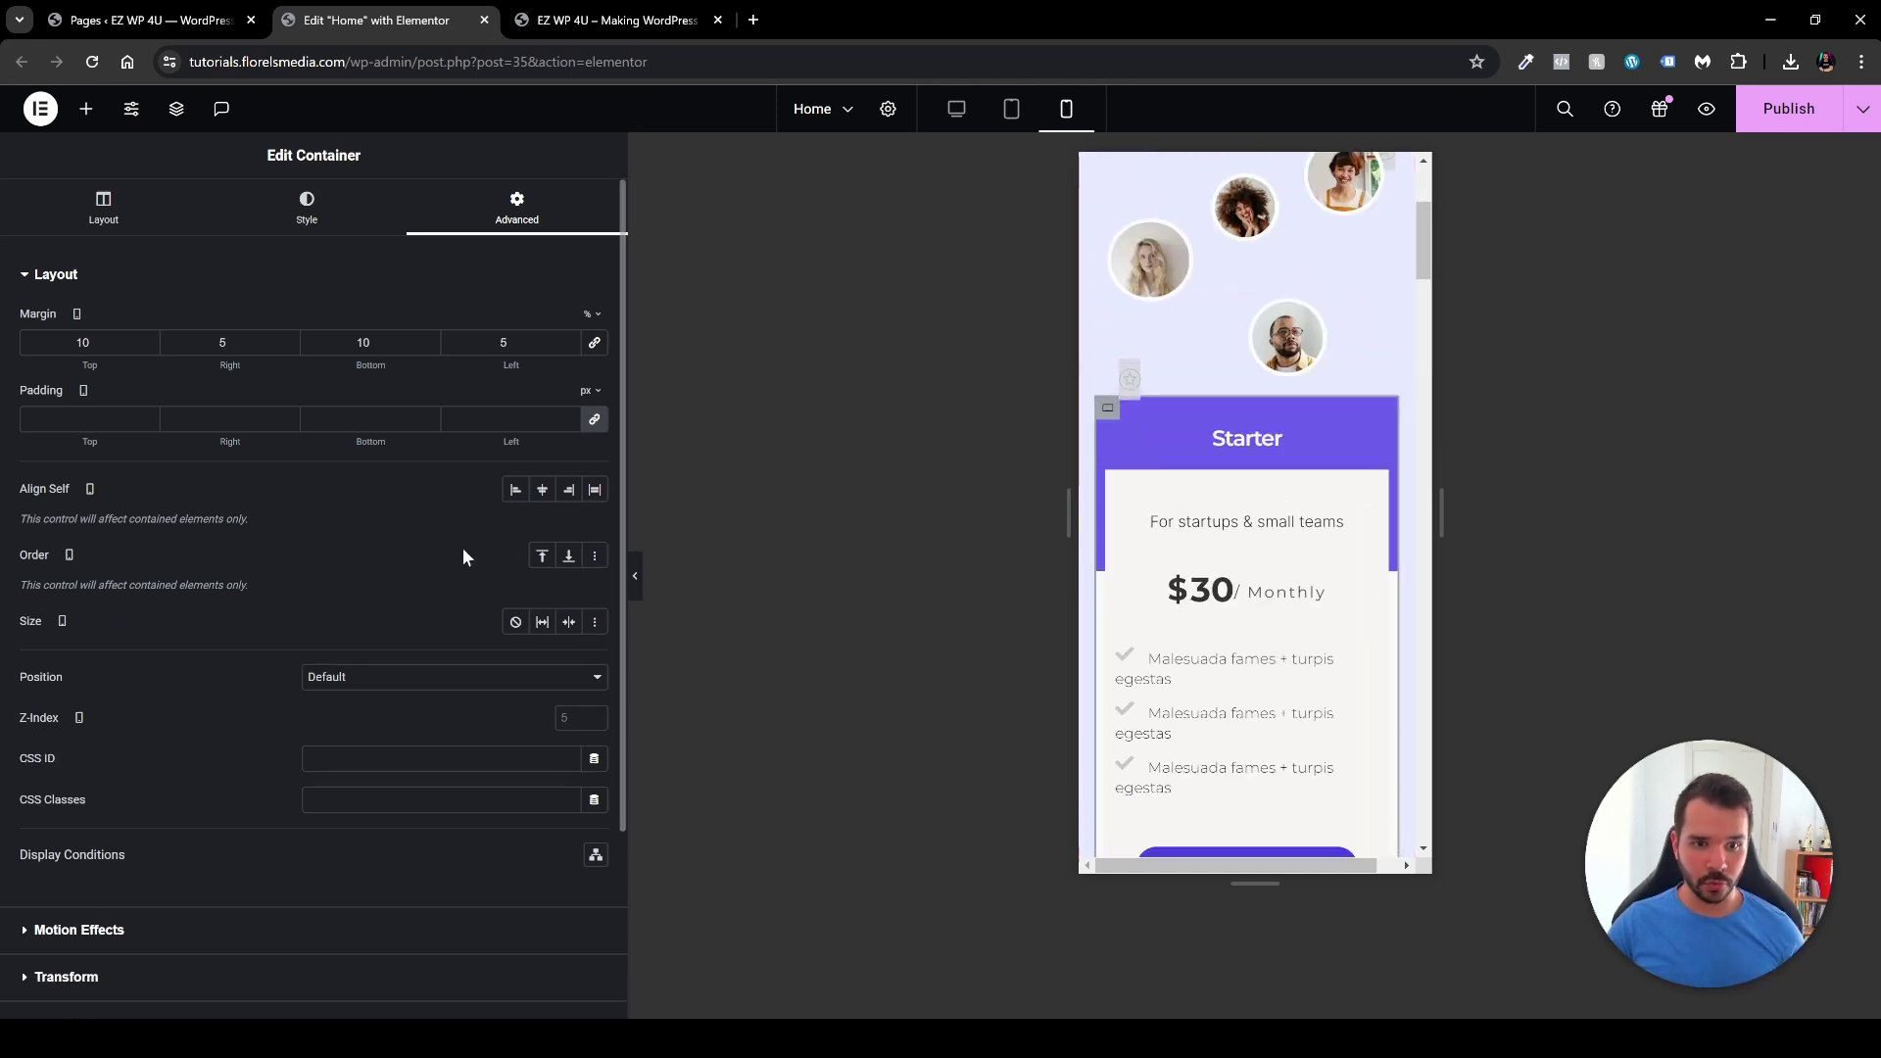
left_click(594, 555)
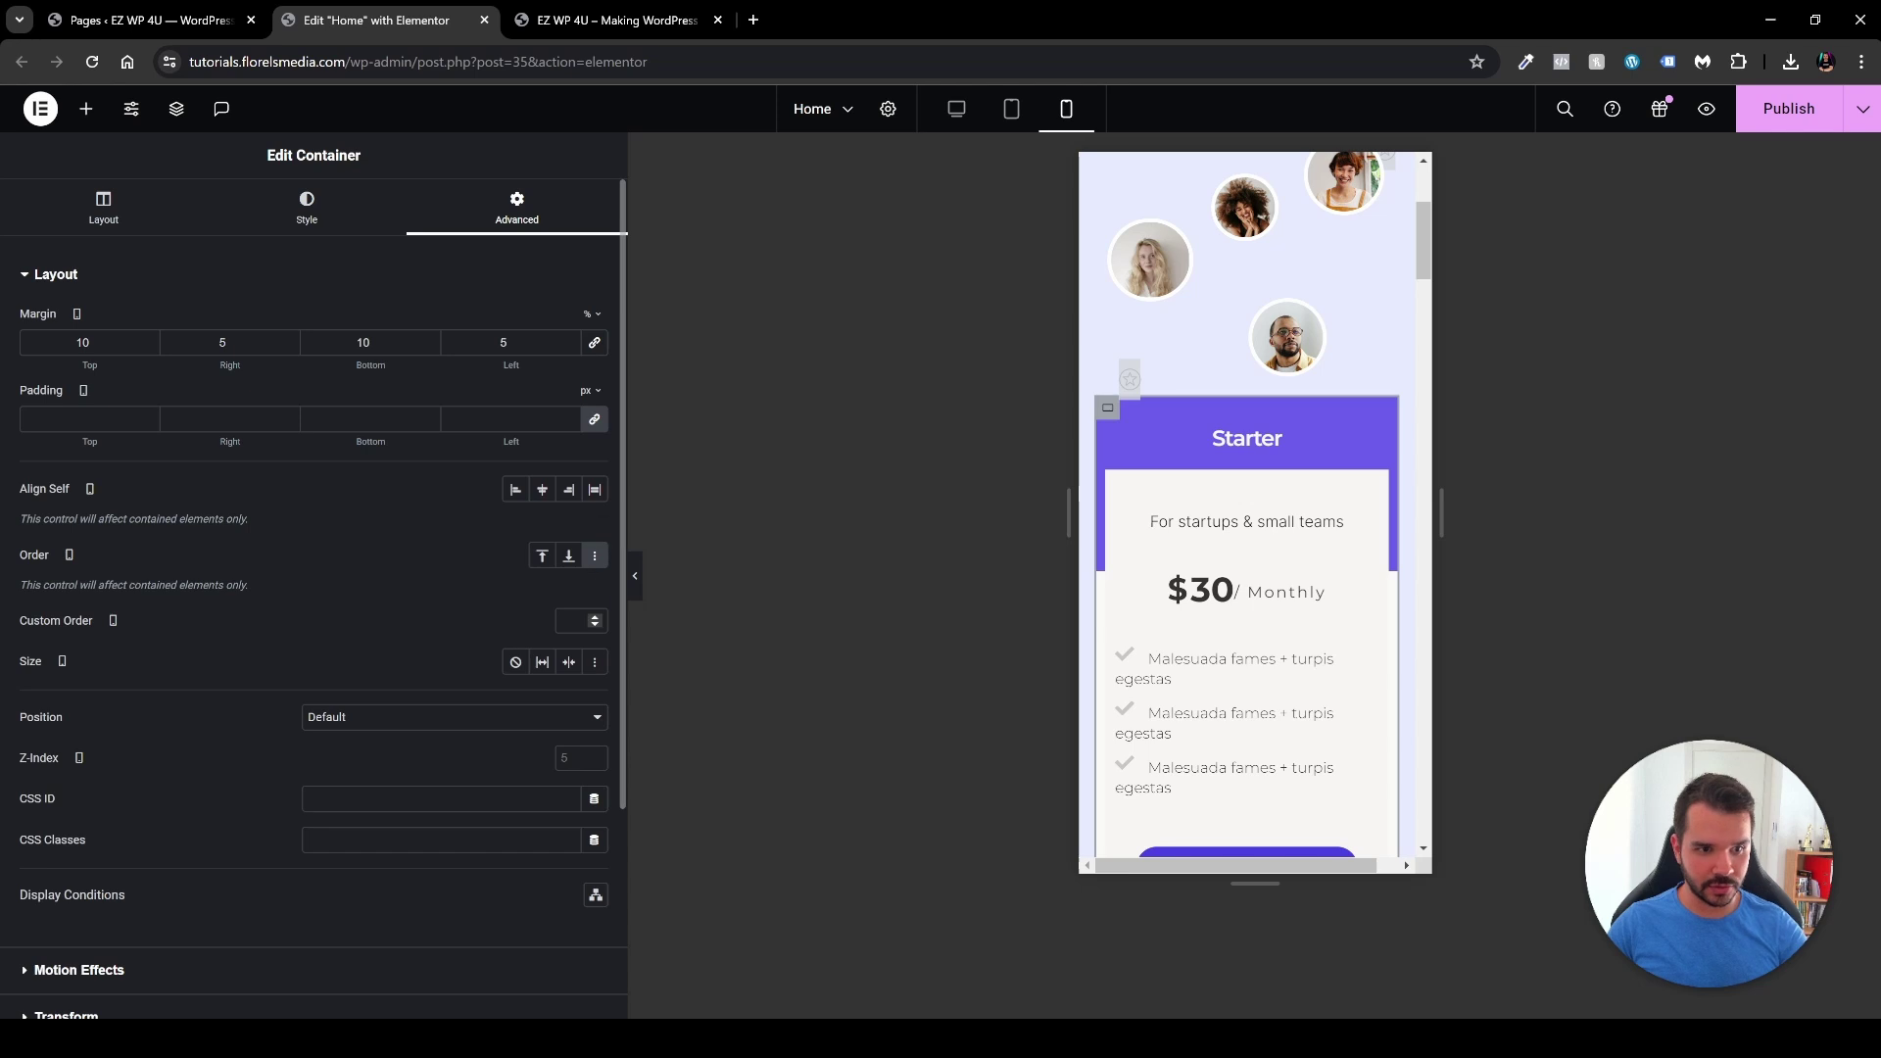
type("3")
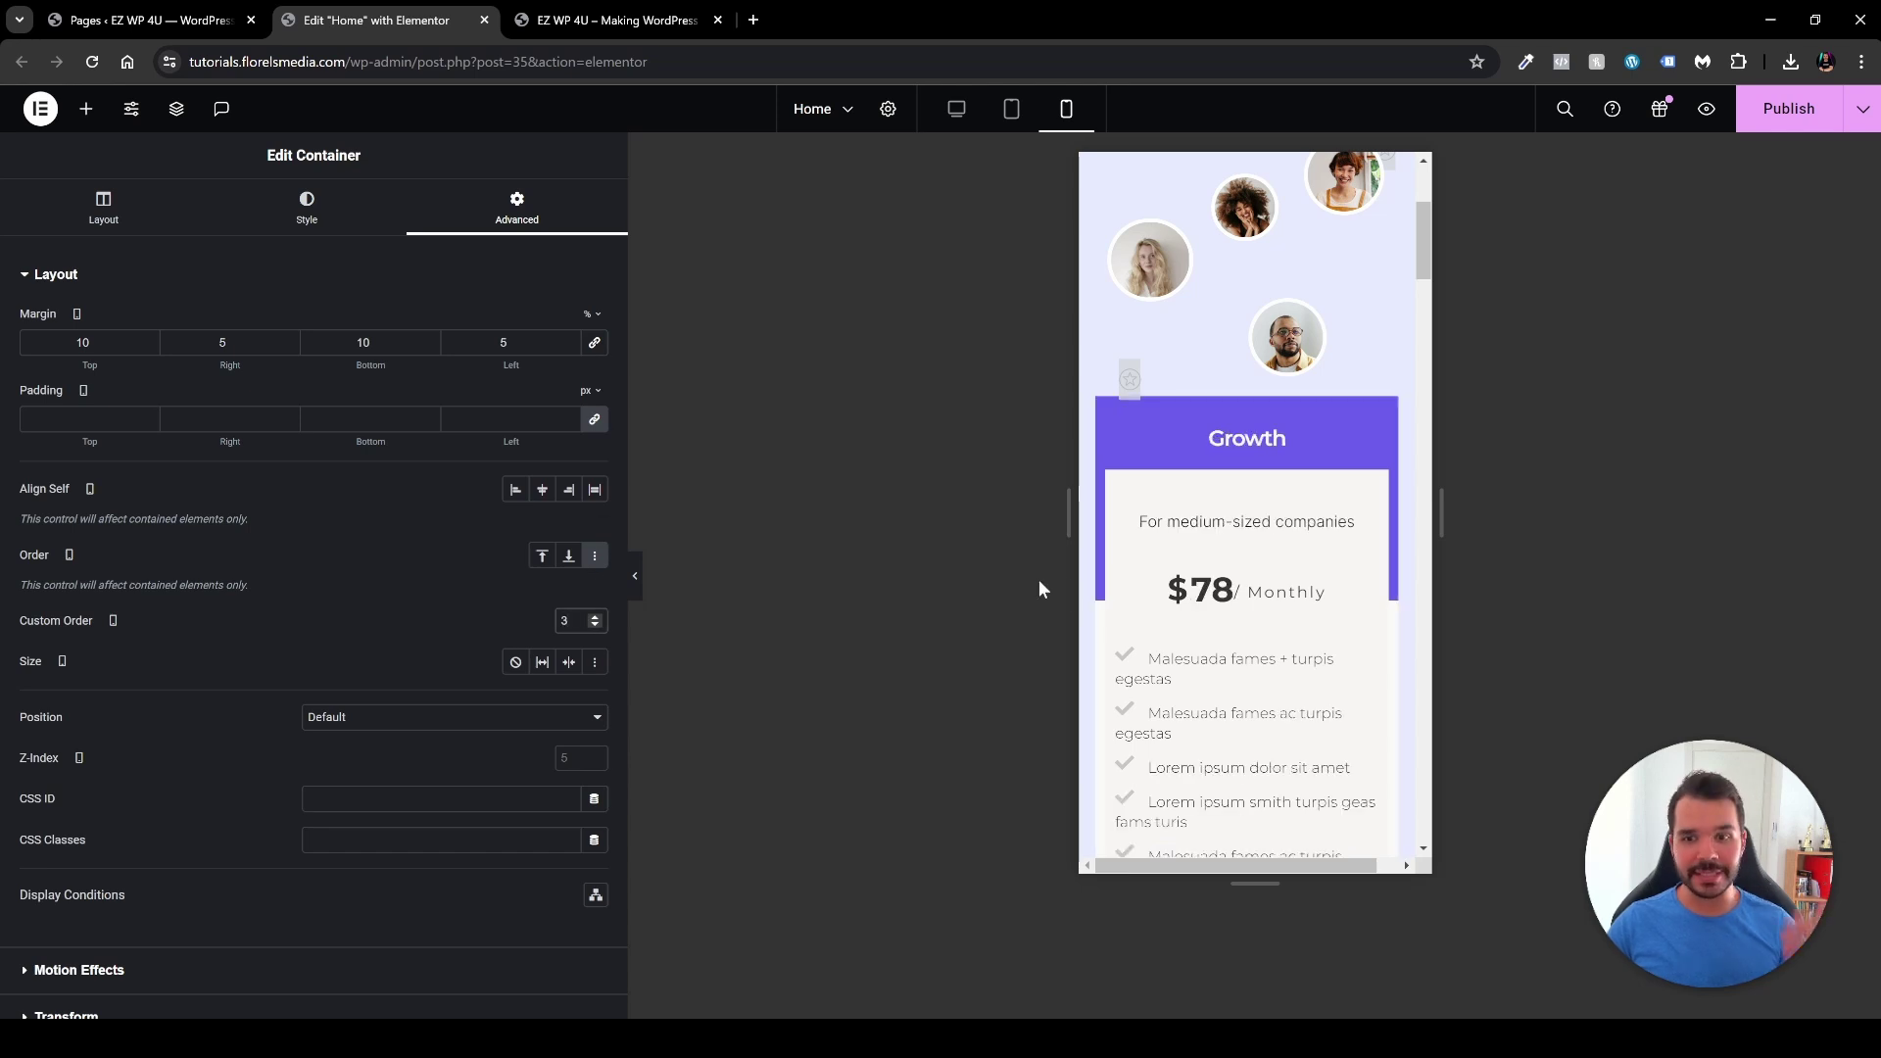
scroll(1205, 524, "down", 7)
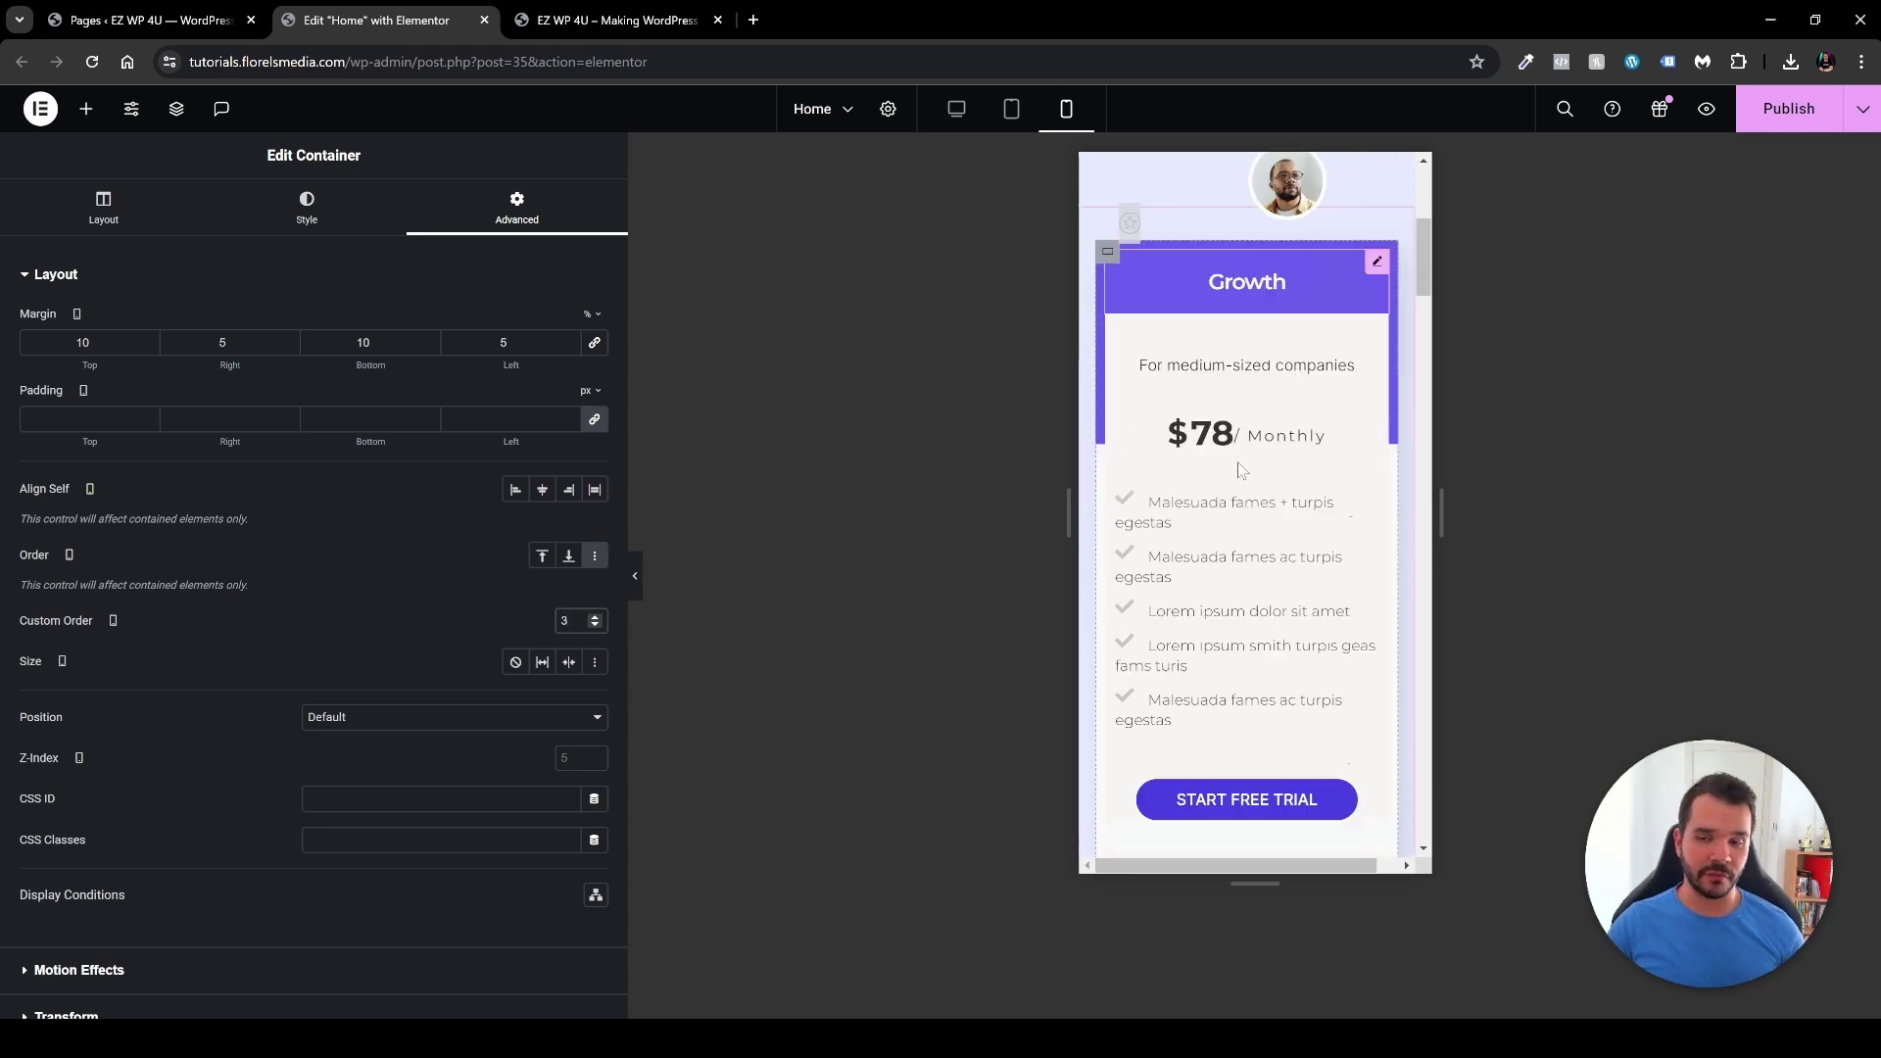
scroll(1218, 537, "down", 6)
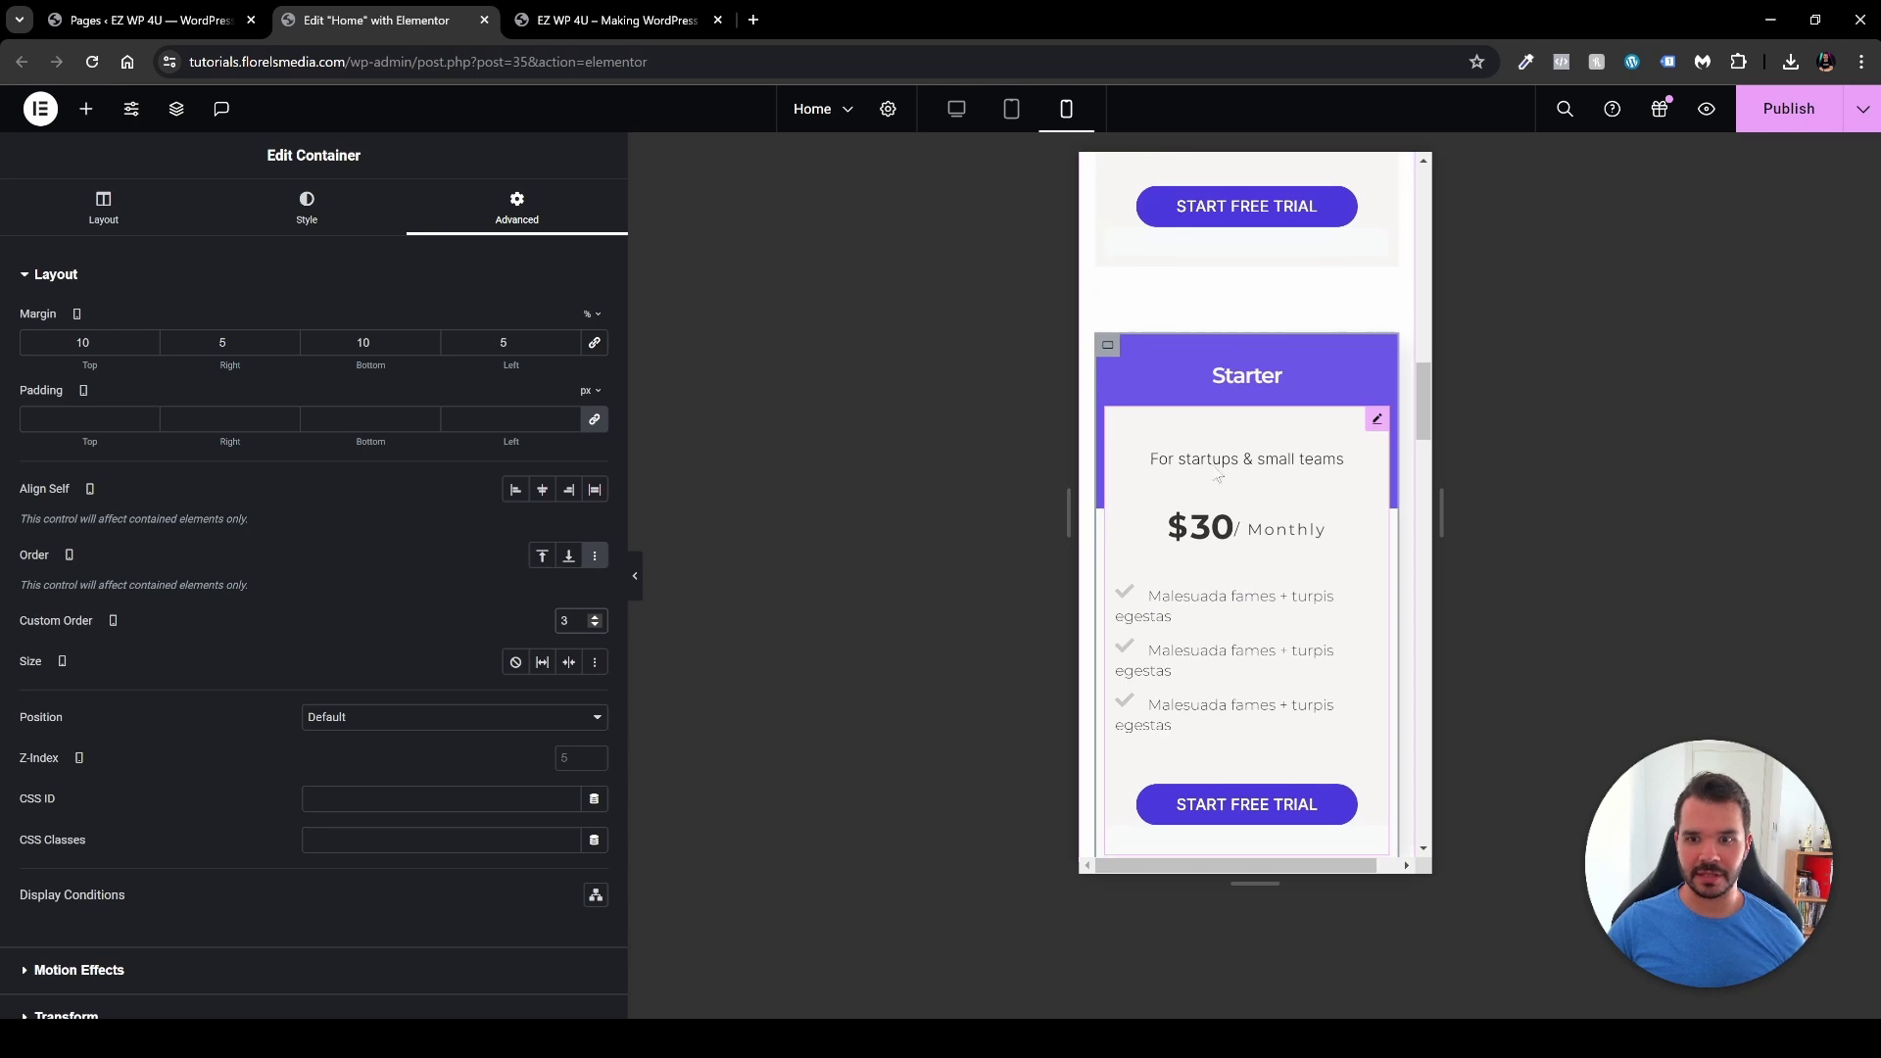
left_click(496, 580)
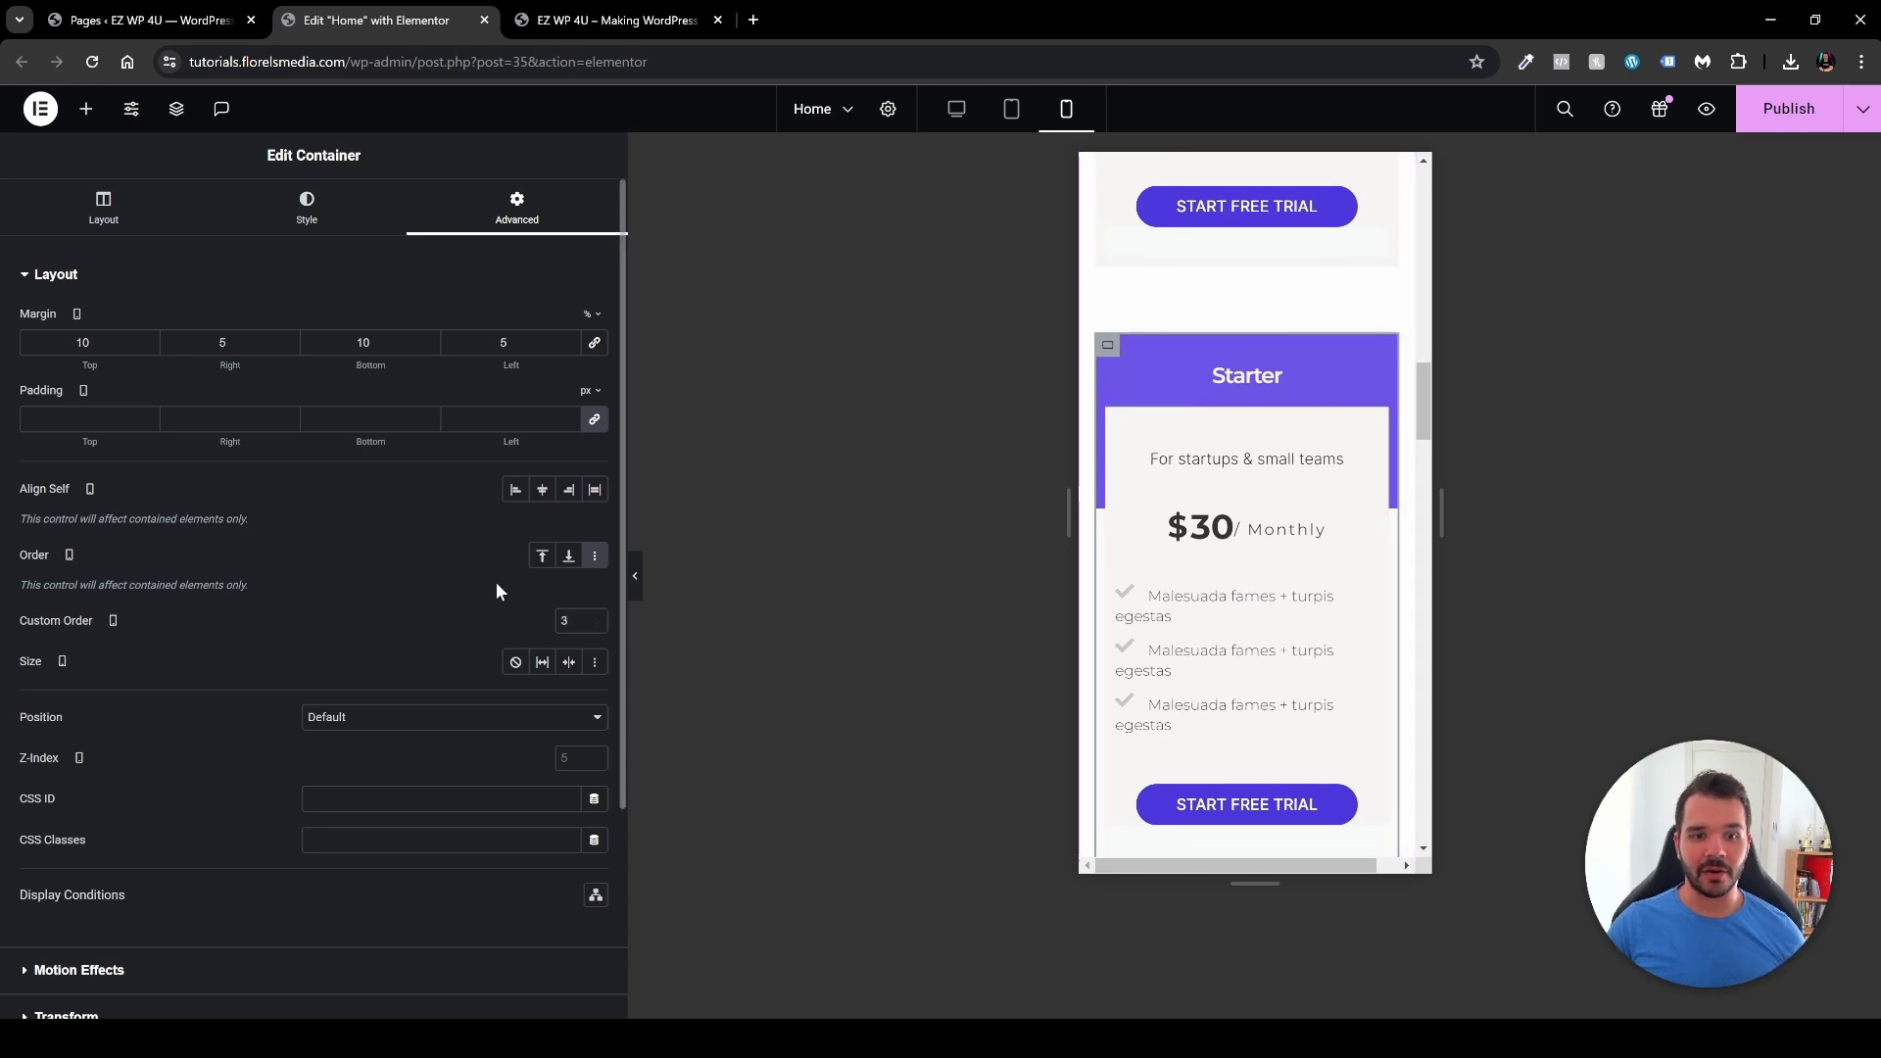
left_click(1813, 108)
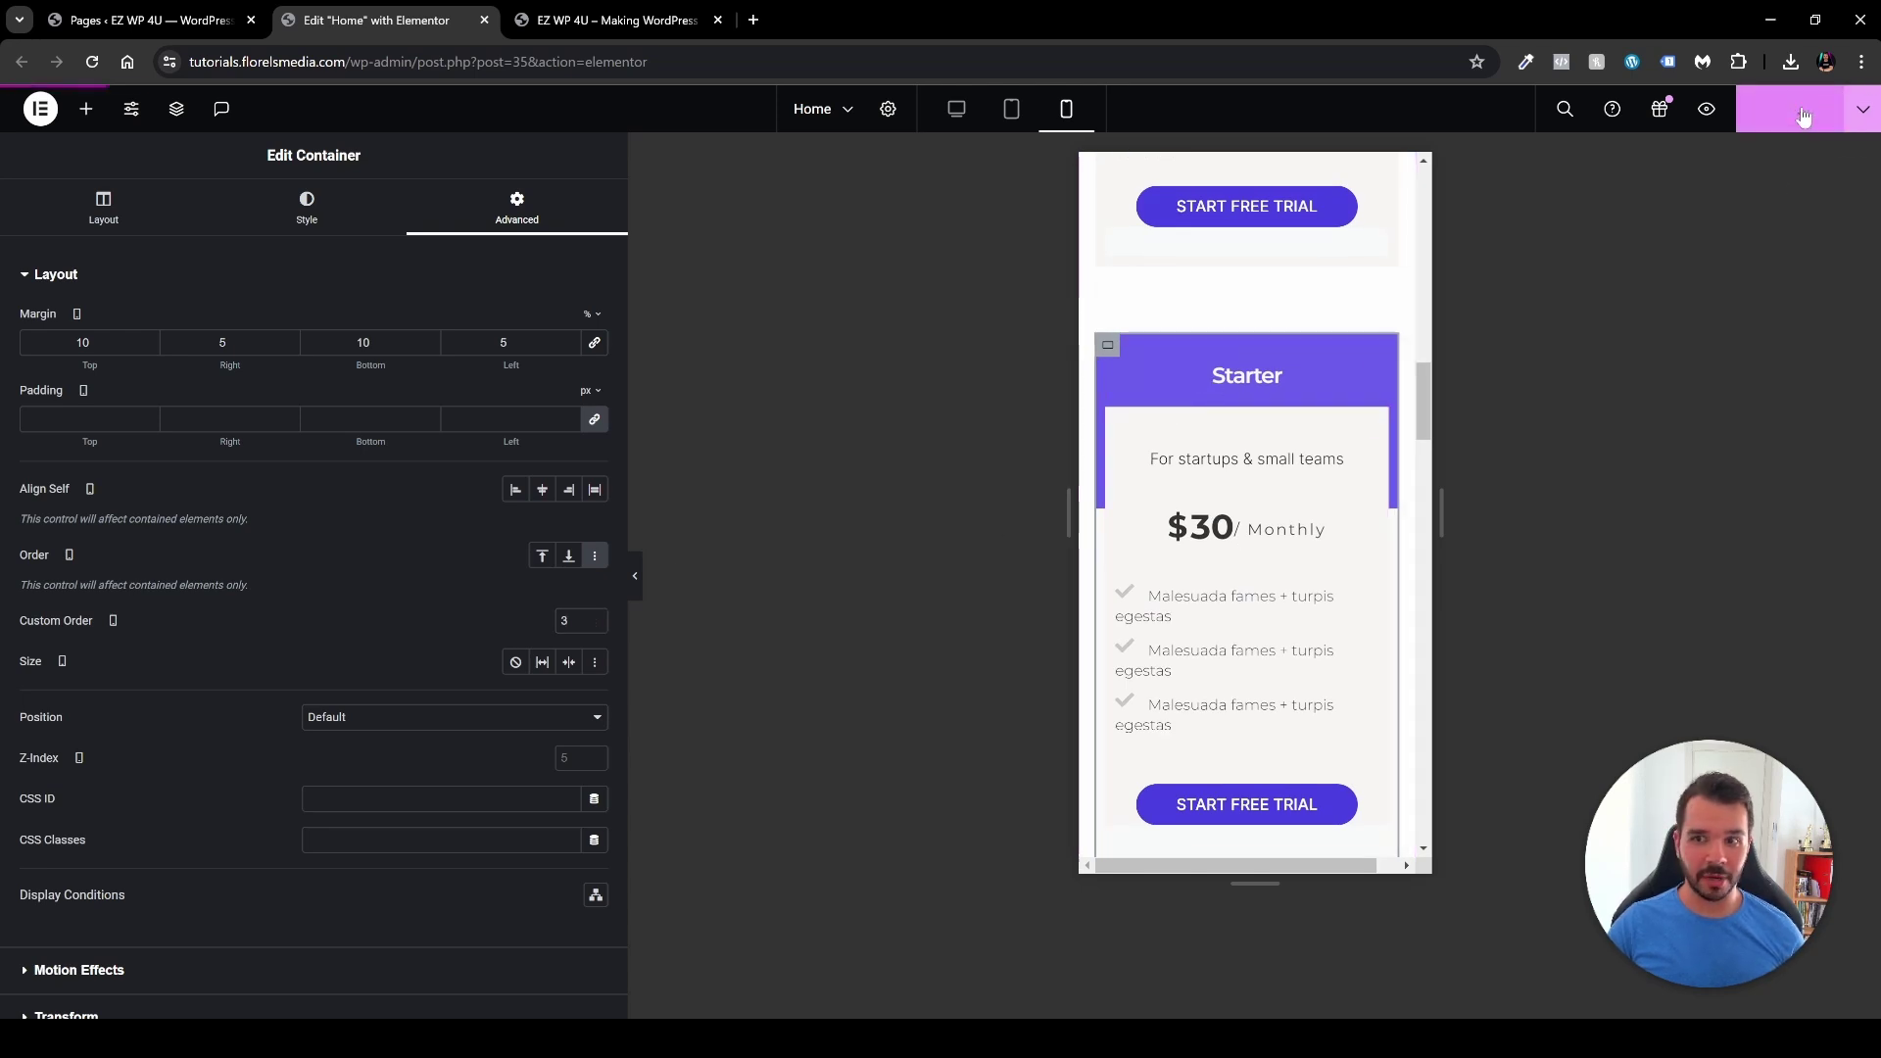
scroll(1345, 617, "up", 8)
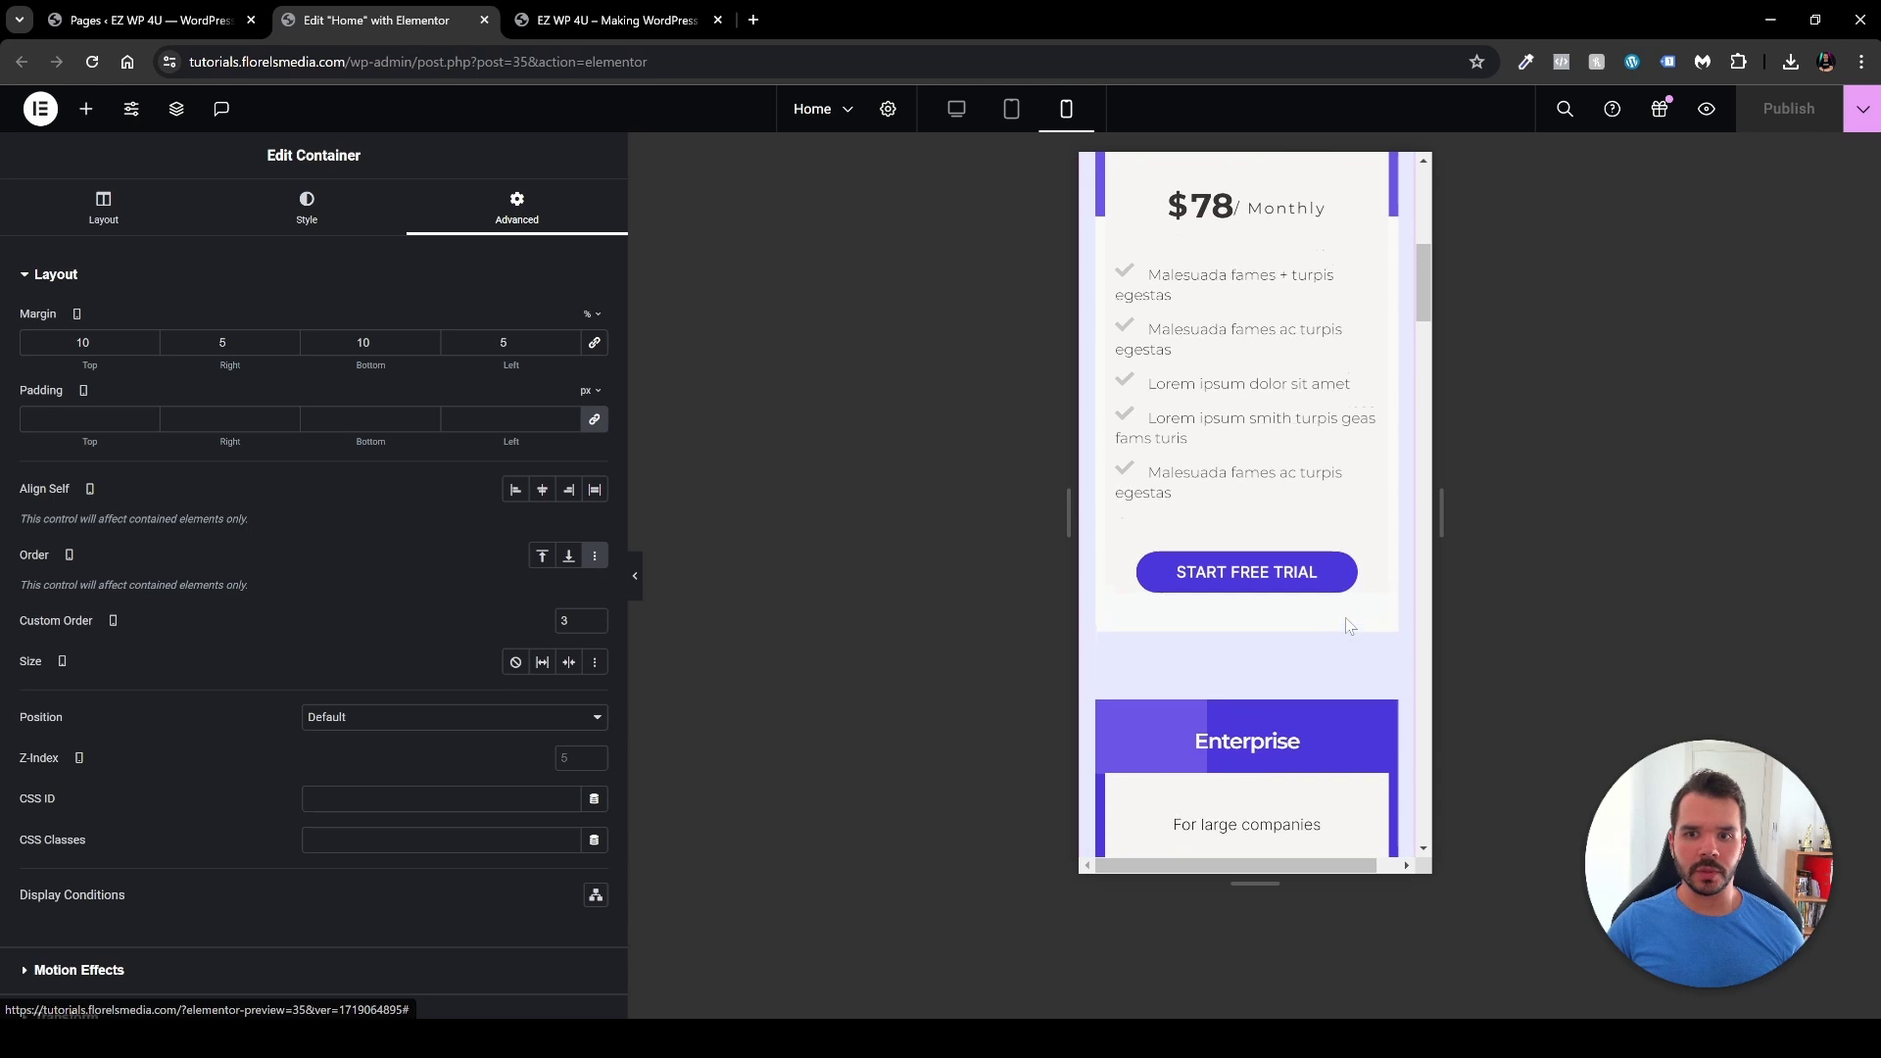
Step: Compare the Starter container's order settings and the card sequence between the desktop and mobile views
left_click(956, 107)
scroll(1115, 610, "up", 5)
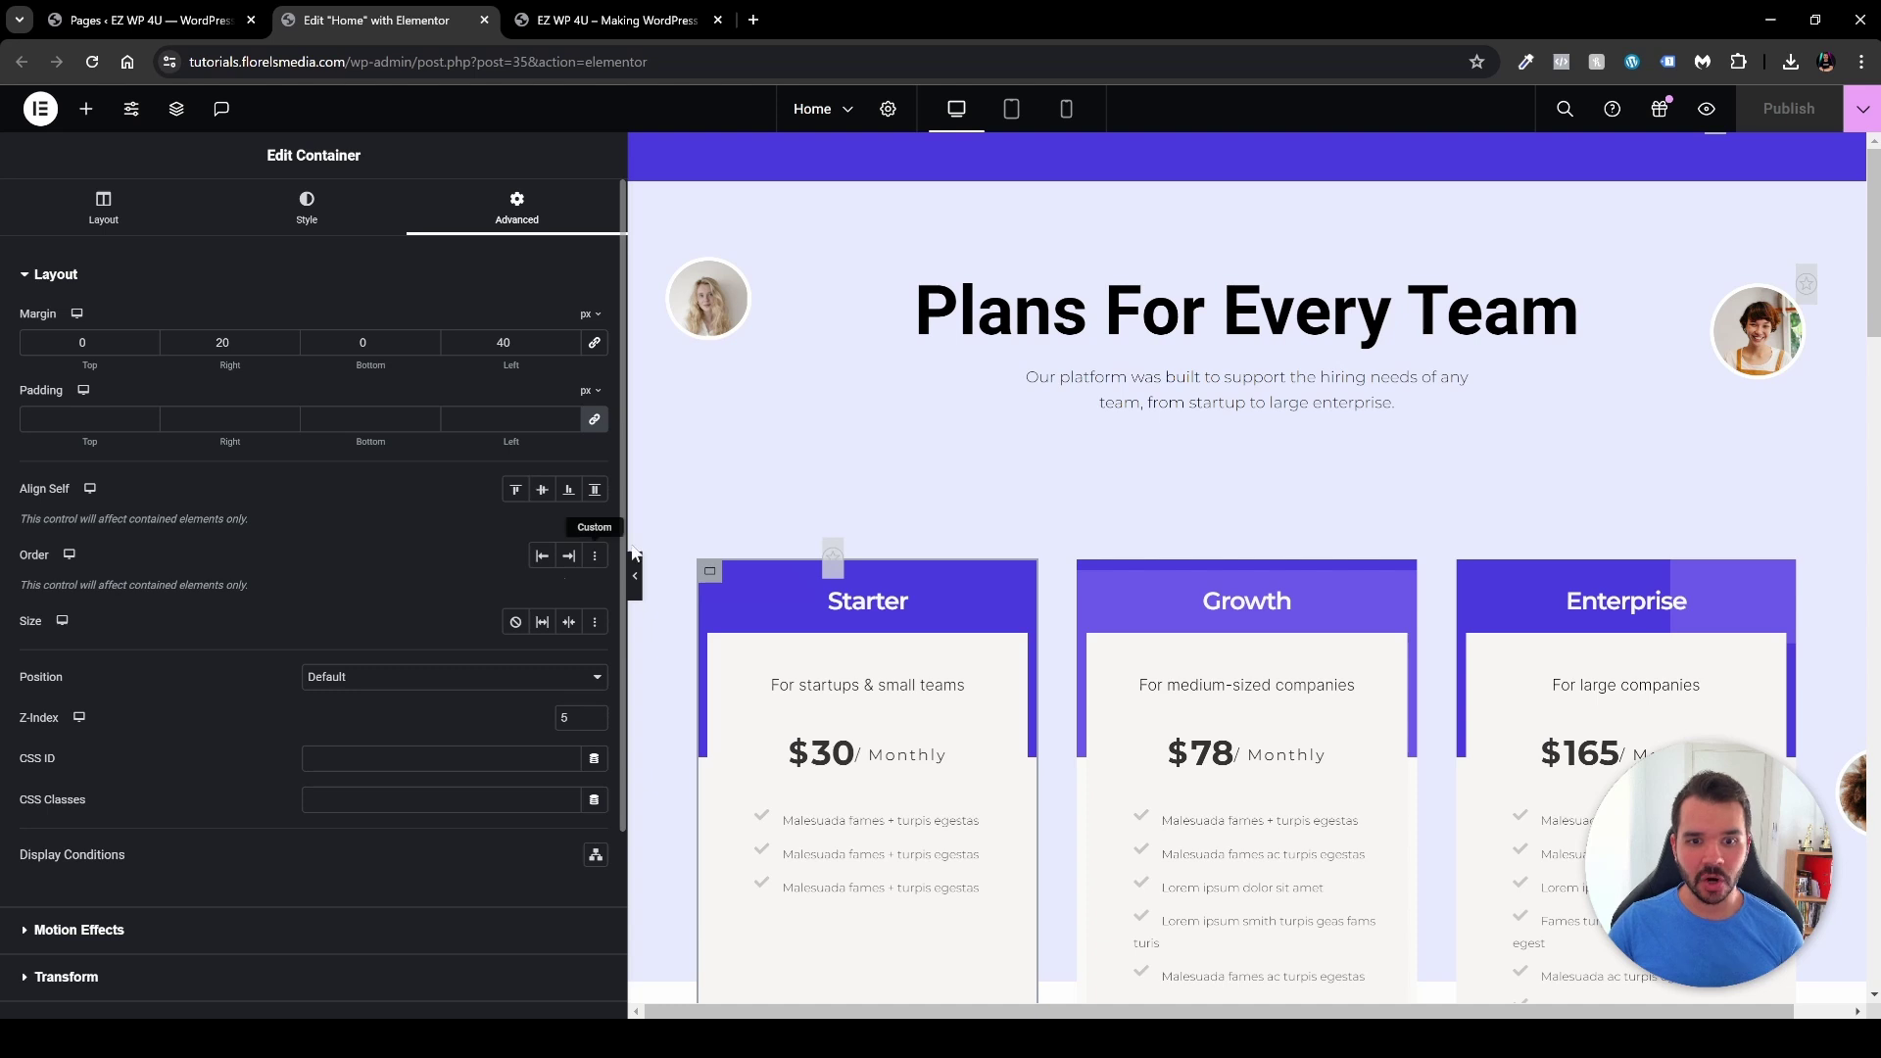
left_click(1068, 111)
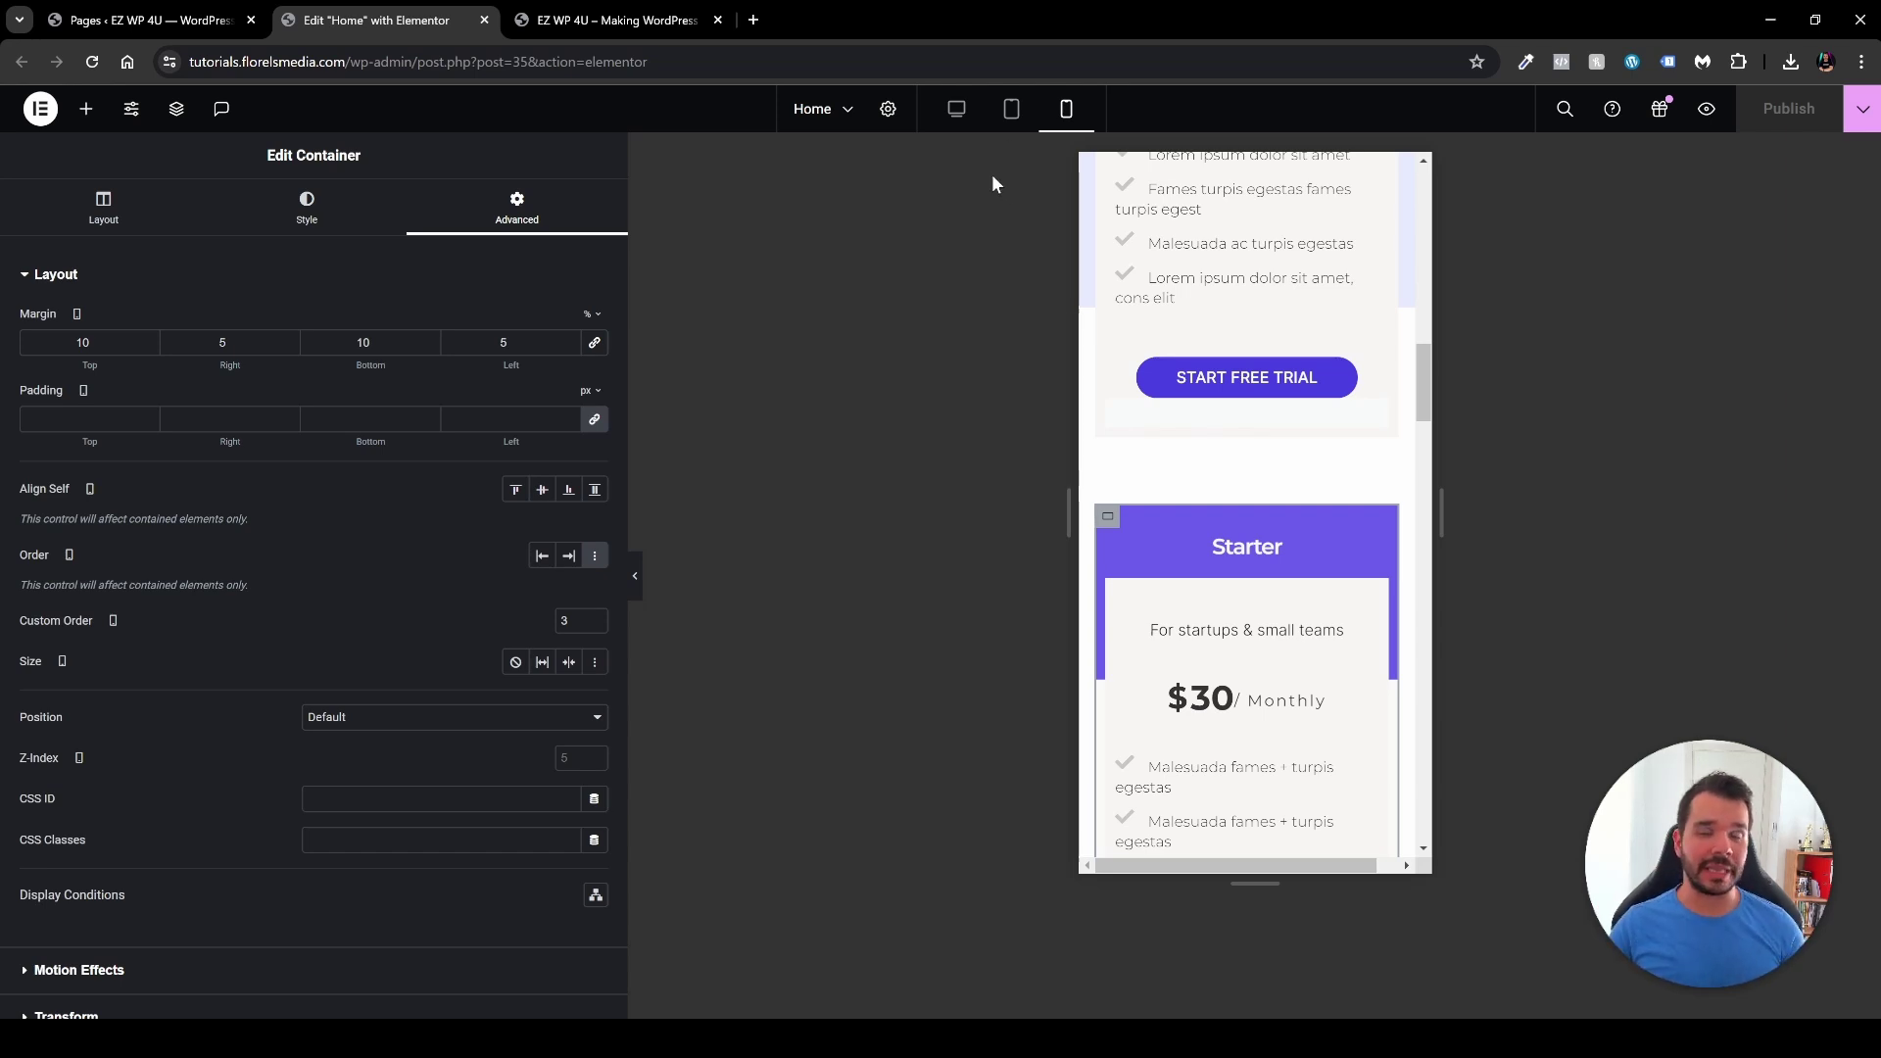
Step: Review the order settings and the sequence of the pricing cards in the tablet view
left_click(1013, 120)
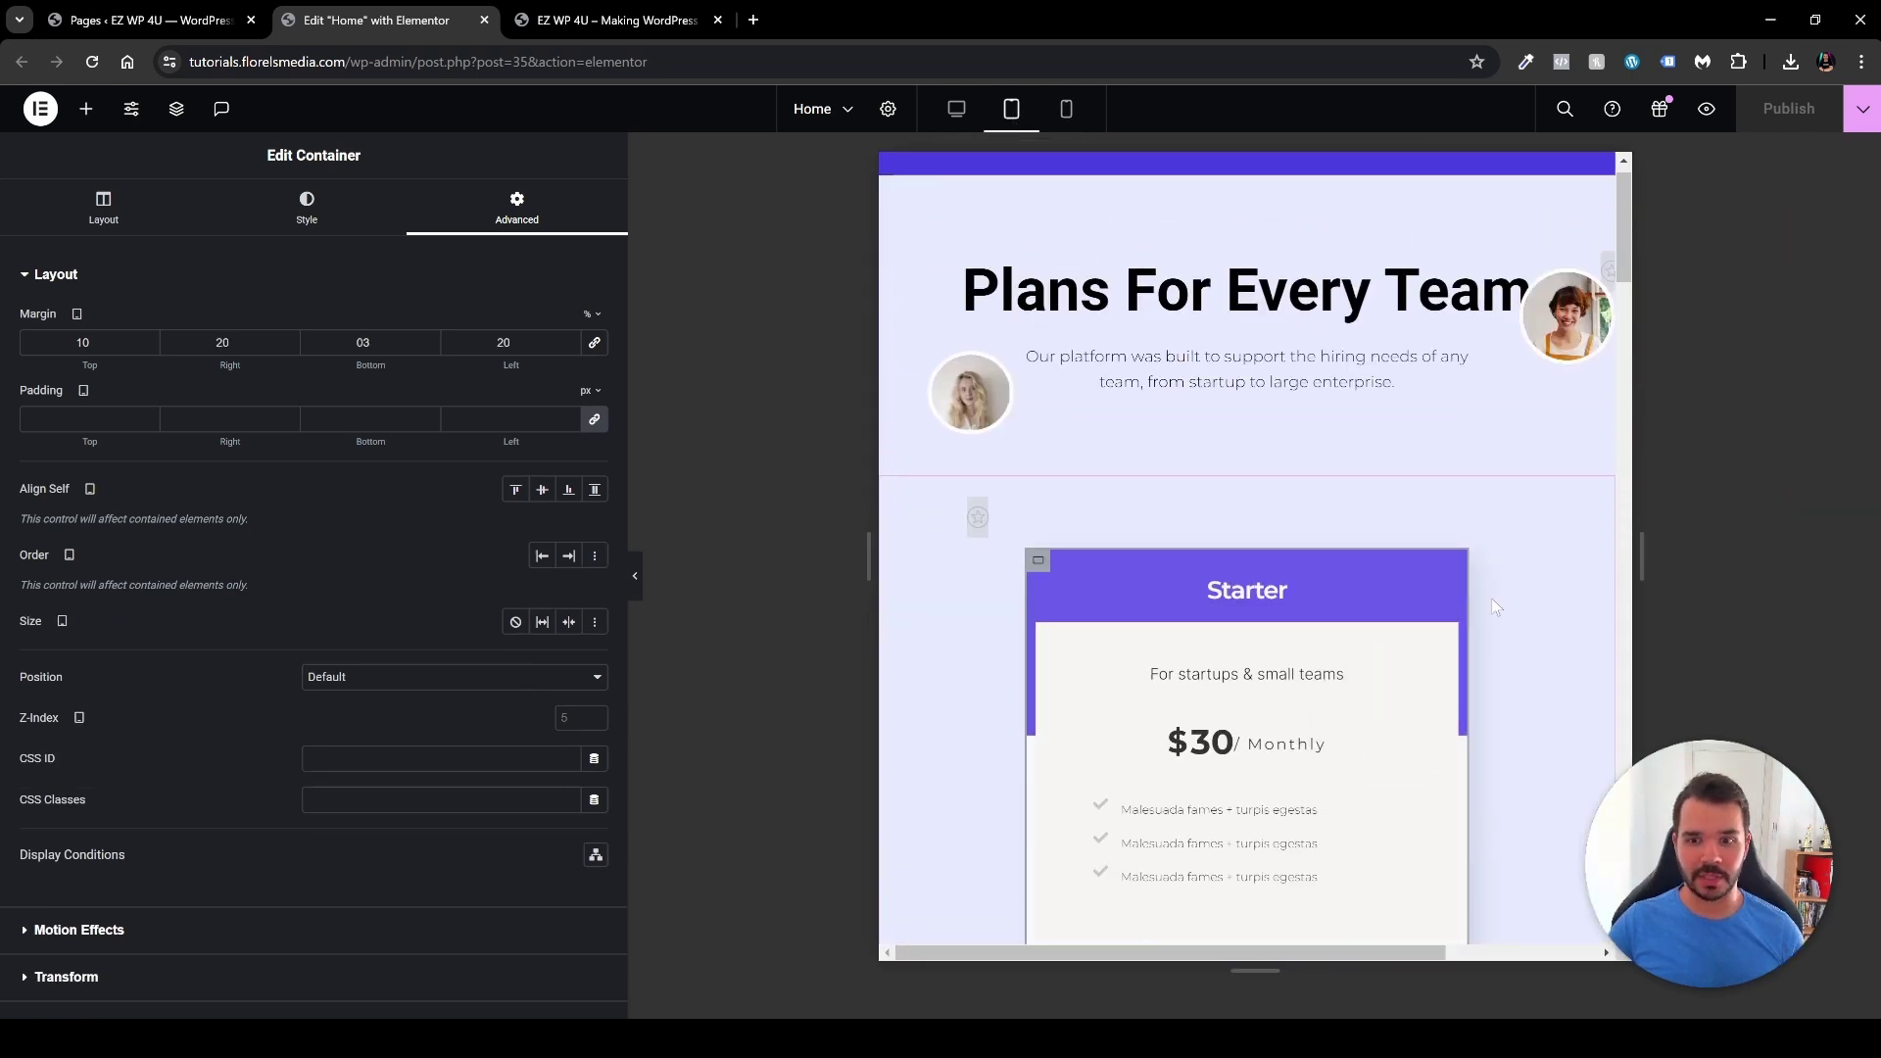
scroll(1273, 490, "down", 2)
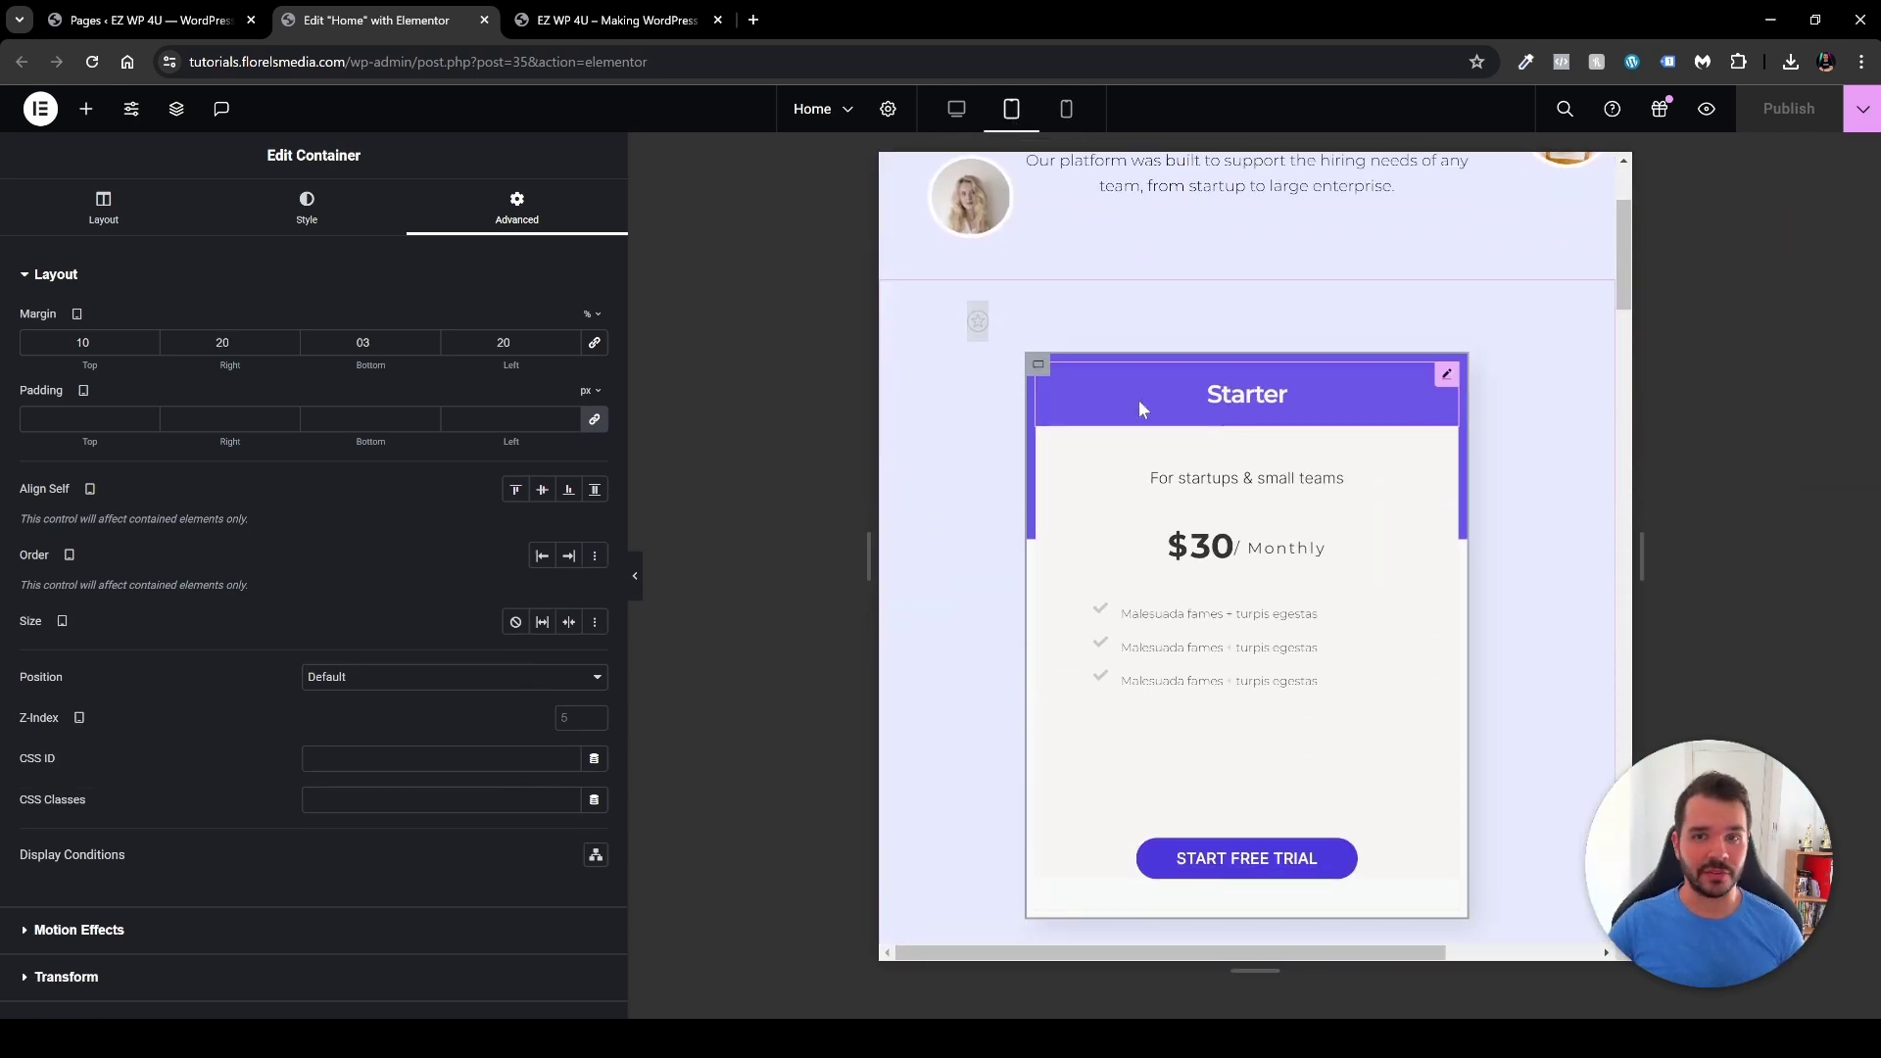
scroll(1139, 409, "down", 5)
scroll(1213, 493, "down", 5)
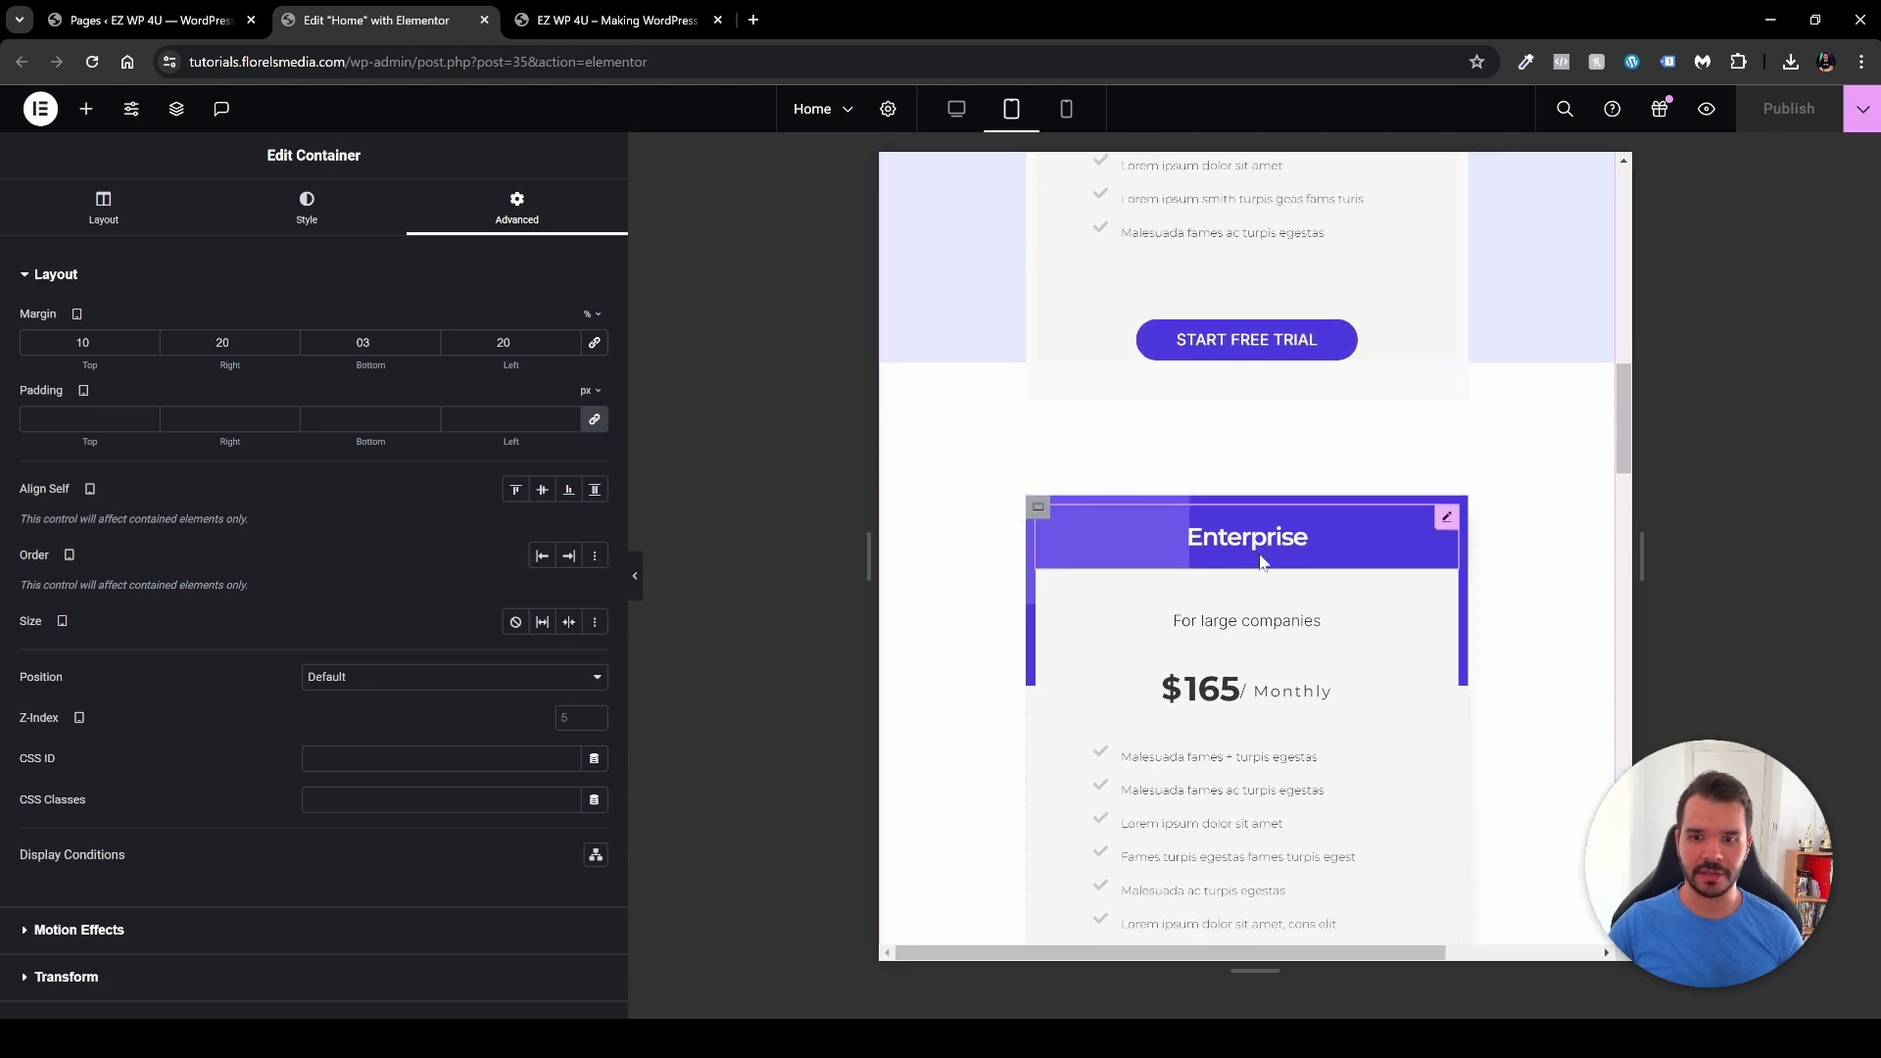
scroll(1273, 578, "up", 10)
scroll(1299, 590, "down", 10)
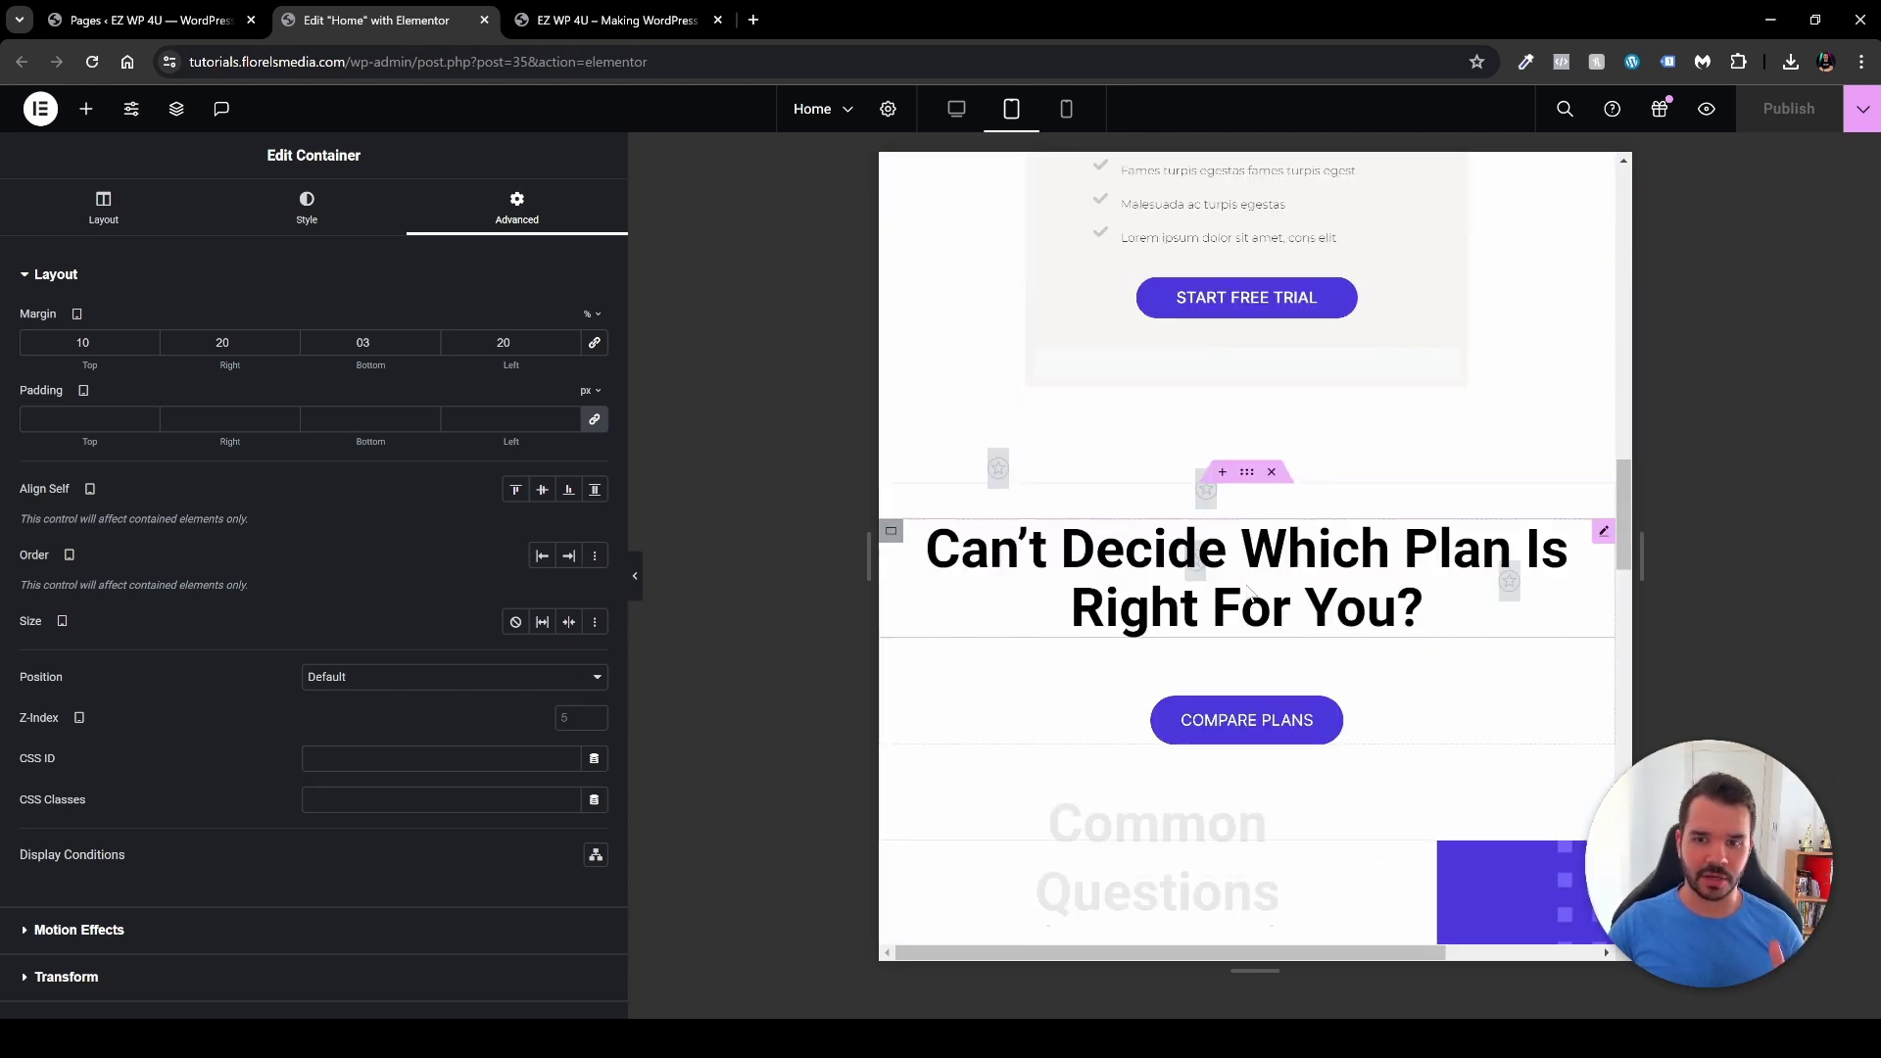
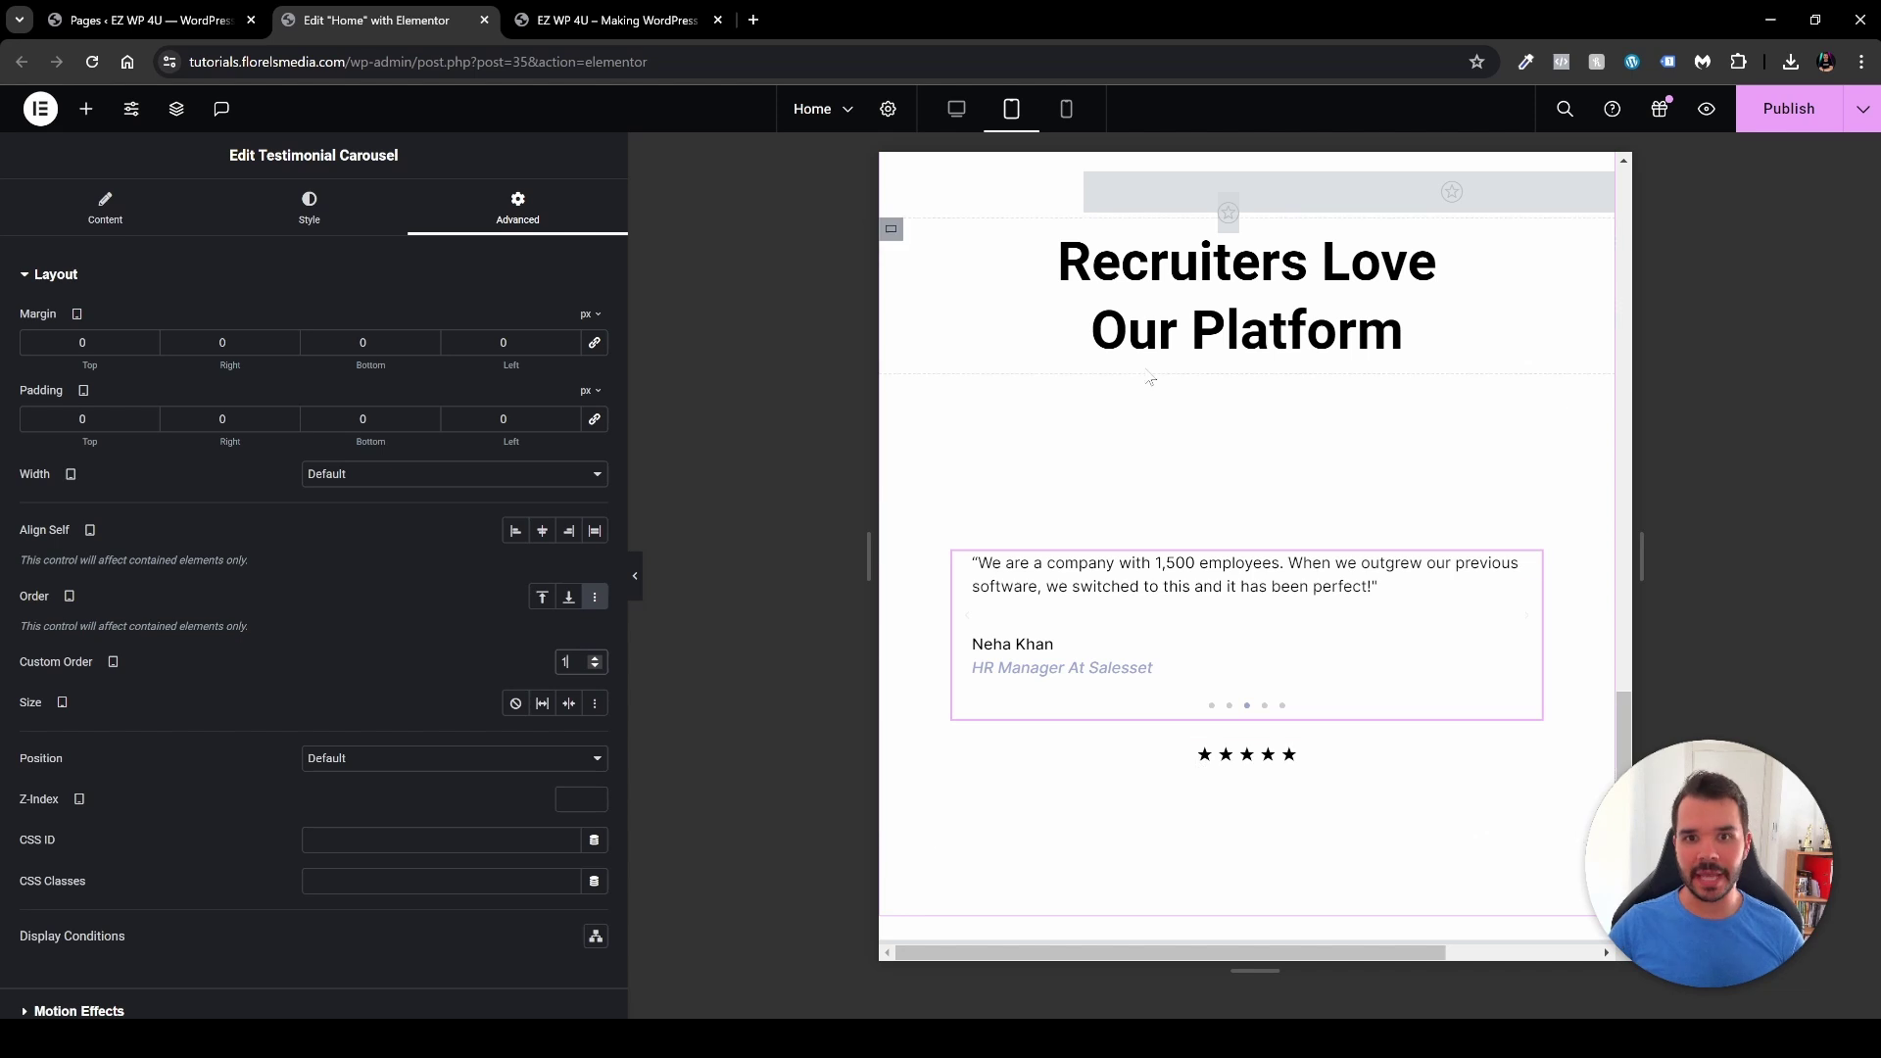
Step: Check the testimonial section in the desktop and tablet views, and set the testimonial carousel's custom order to 2 for the mobile view
left_click(957, 126)
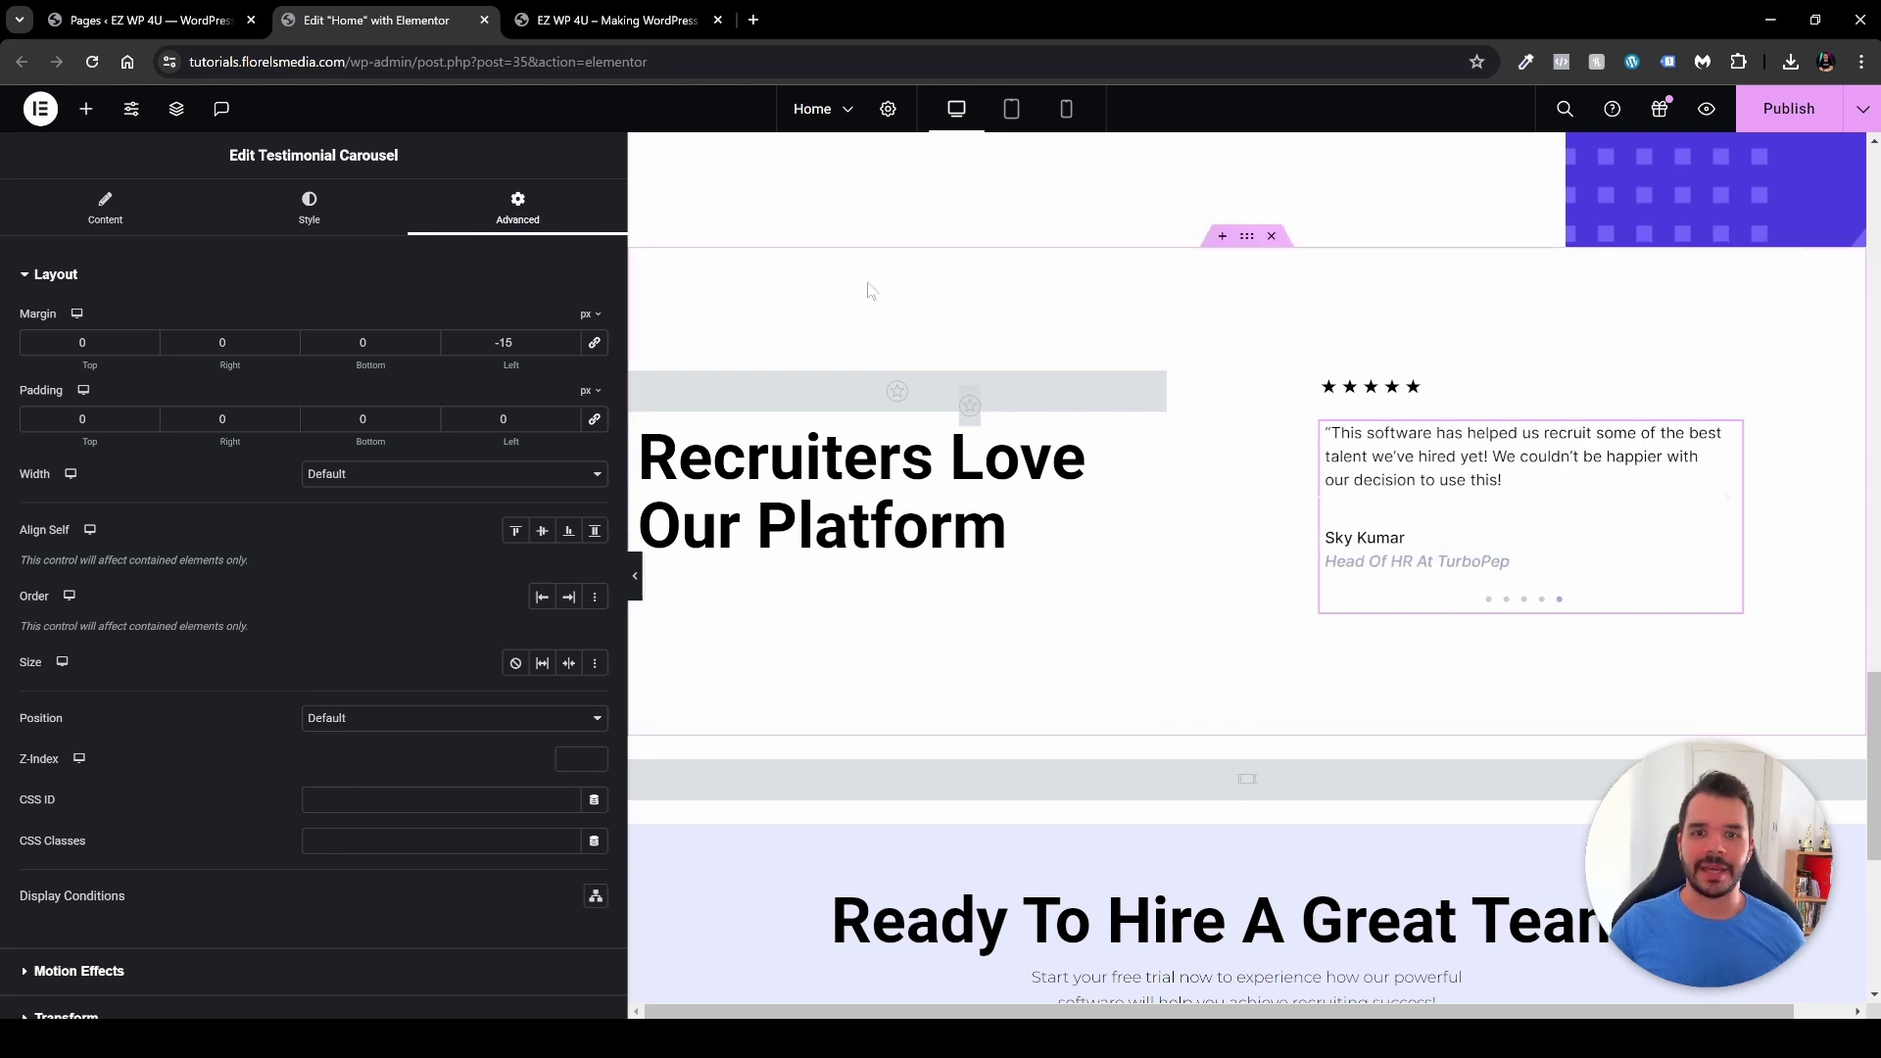
left_click(1012, 111)
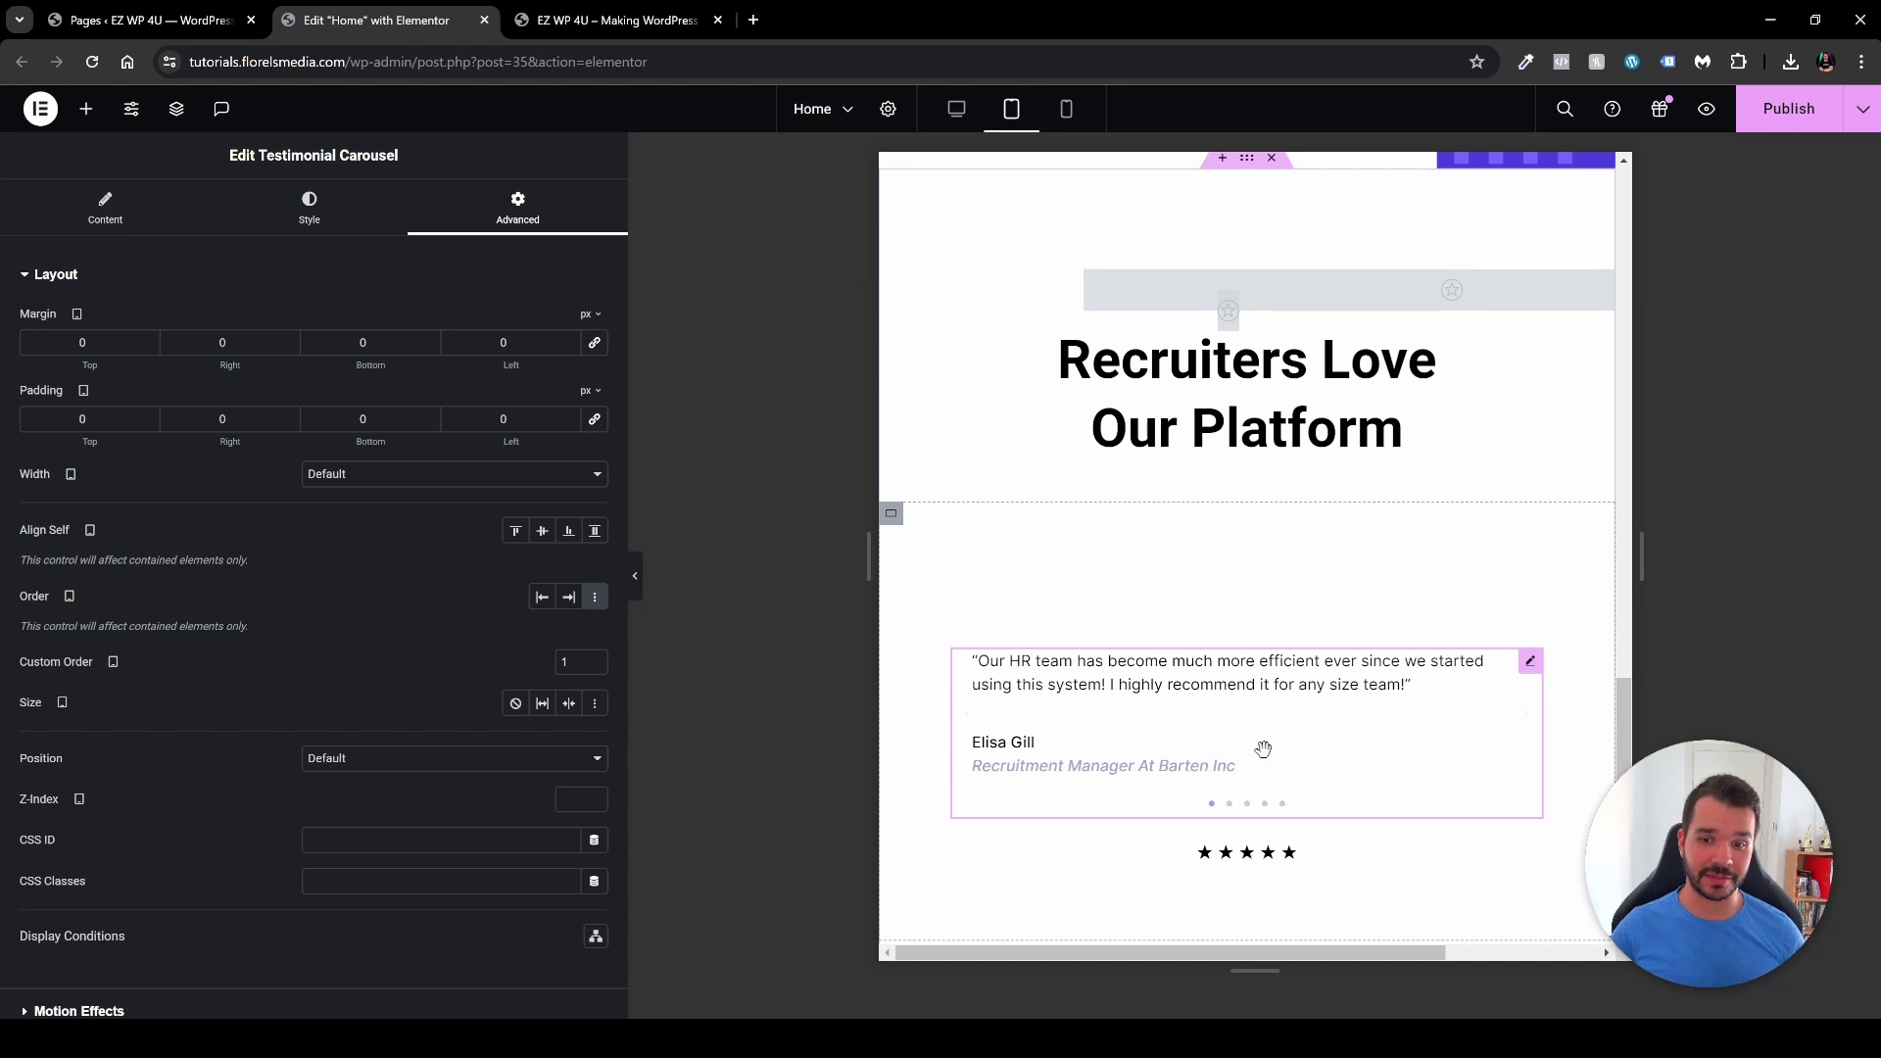
left_click(1066, 110)
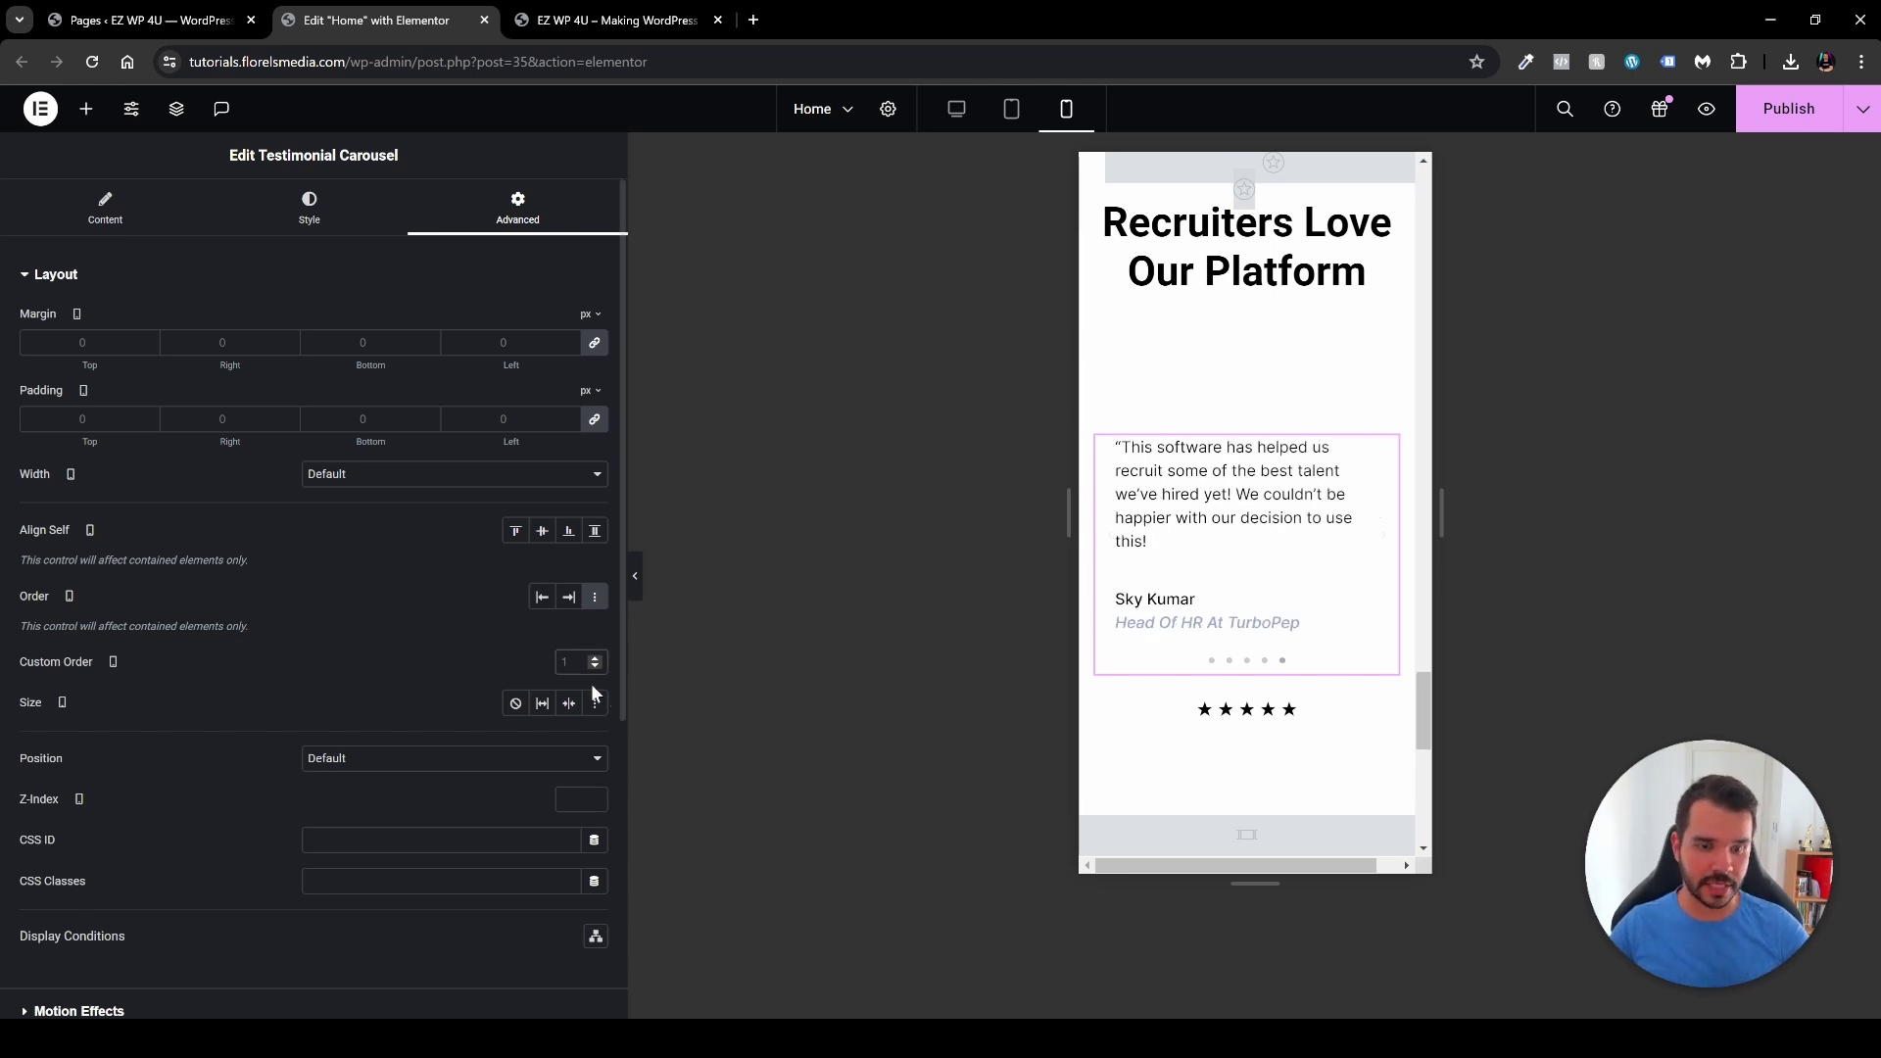
type("2")
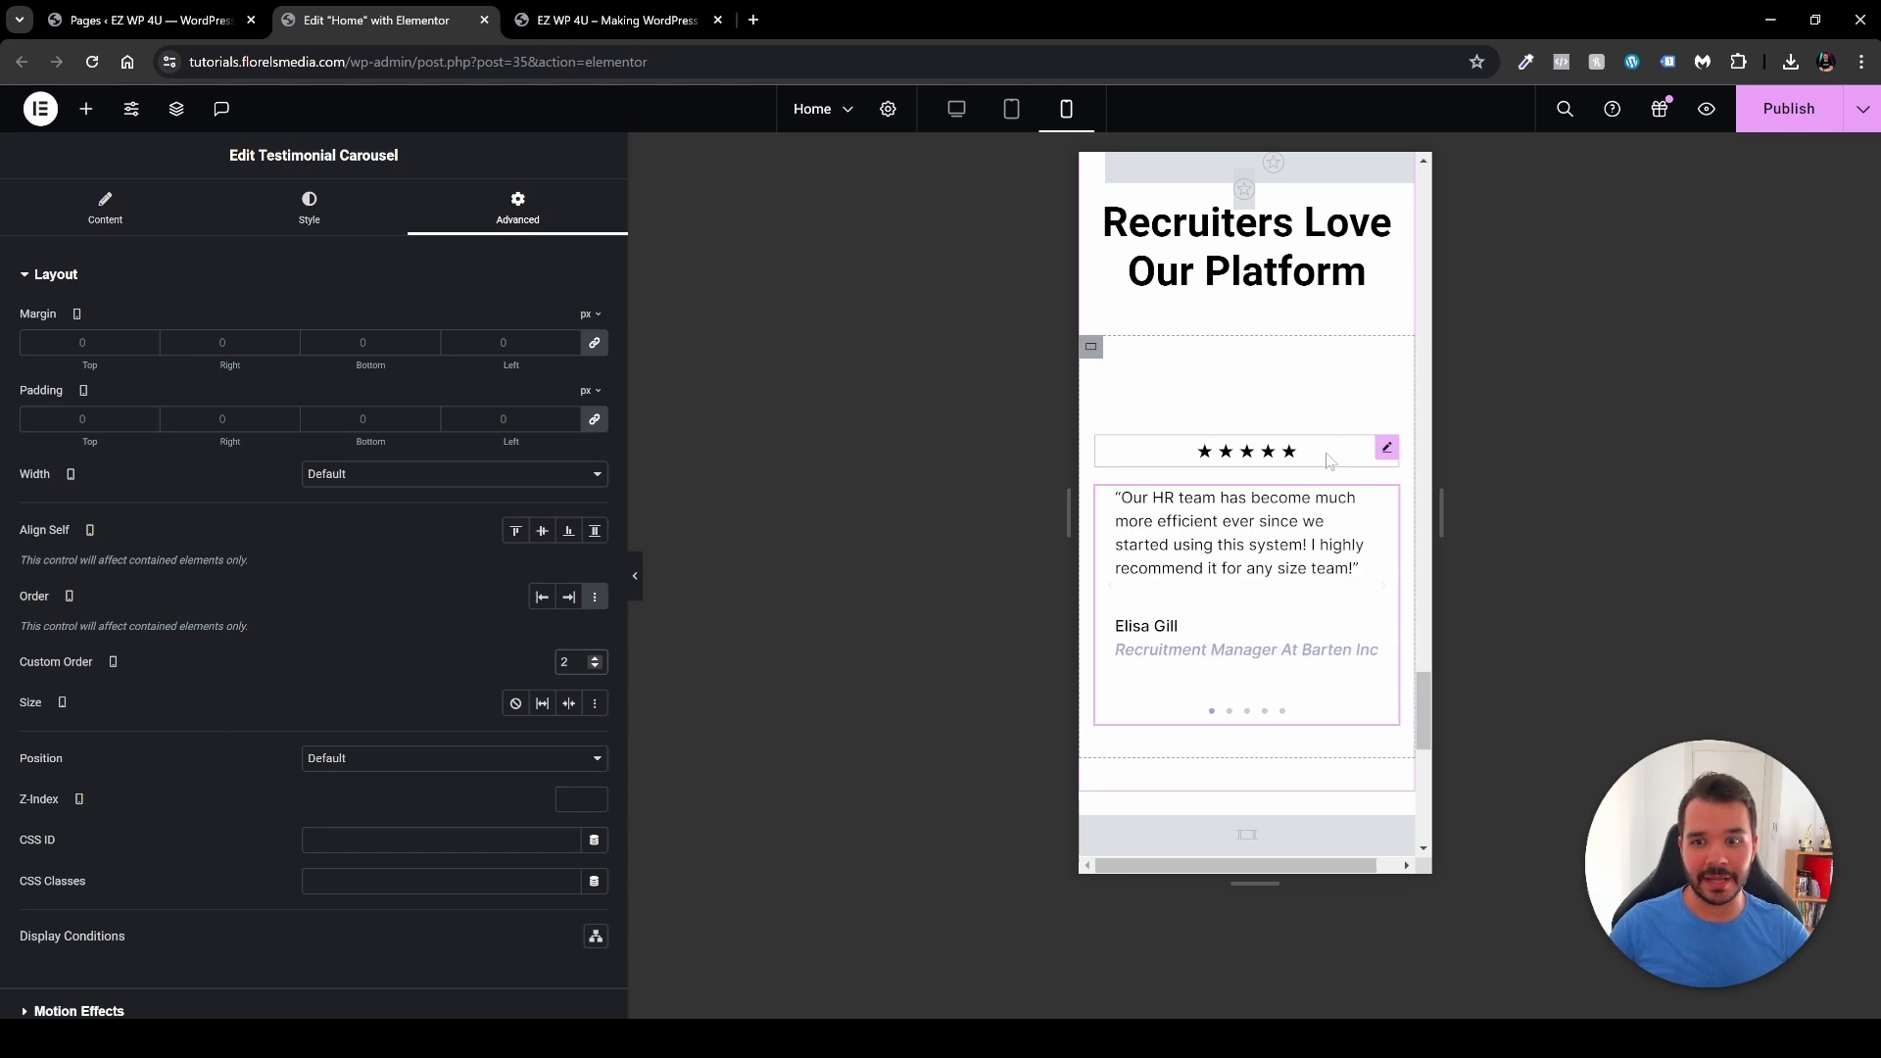
Step: Set the star rating widget's custom order to 1 for the mobile view in the testimonial section
left_click(1387, 448)
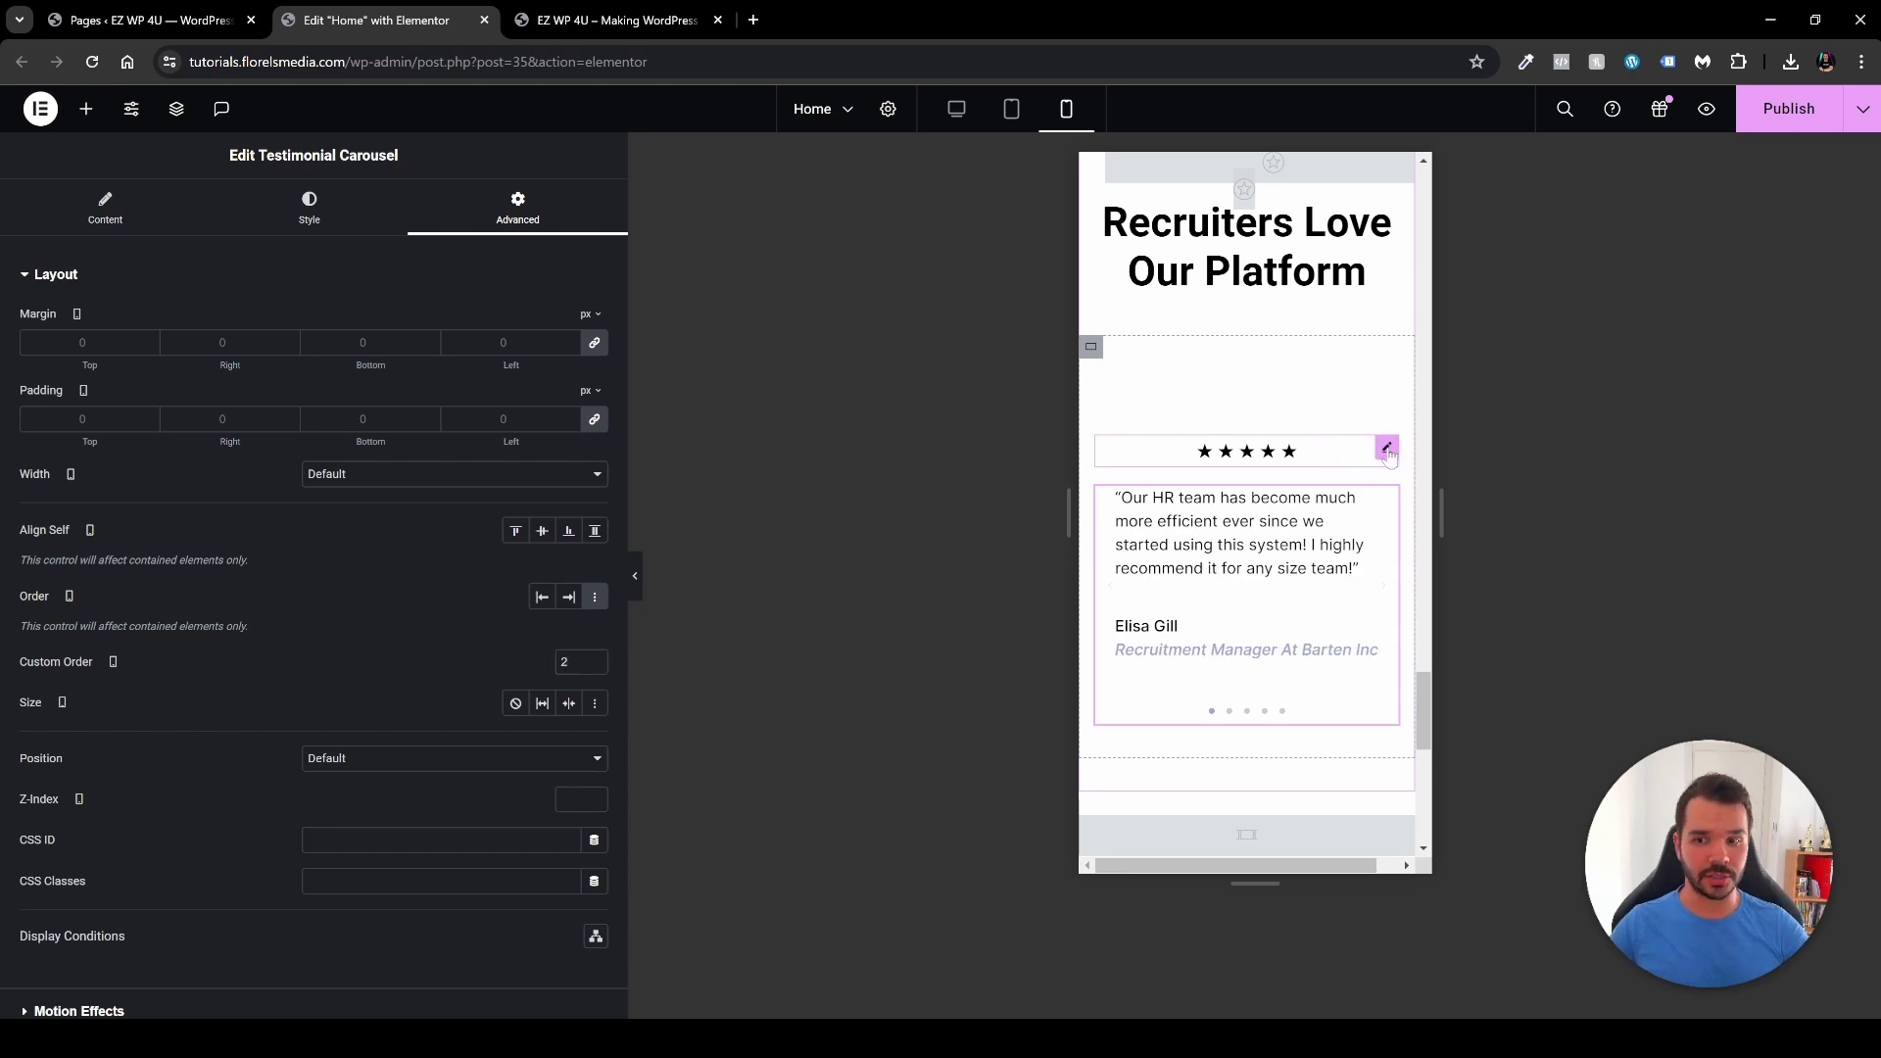
left_click(578, 662)
type("1")
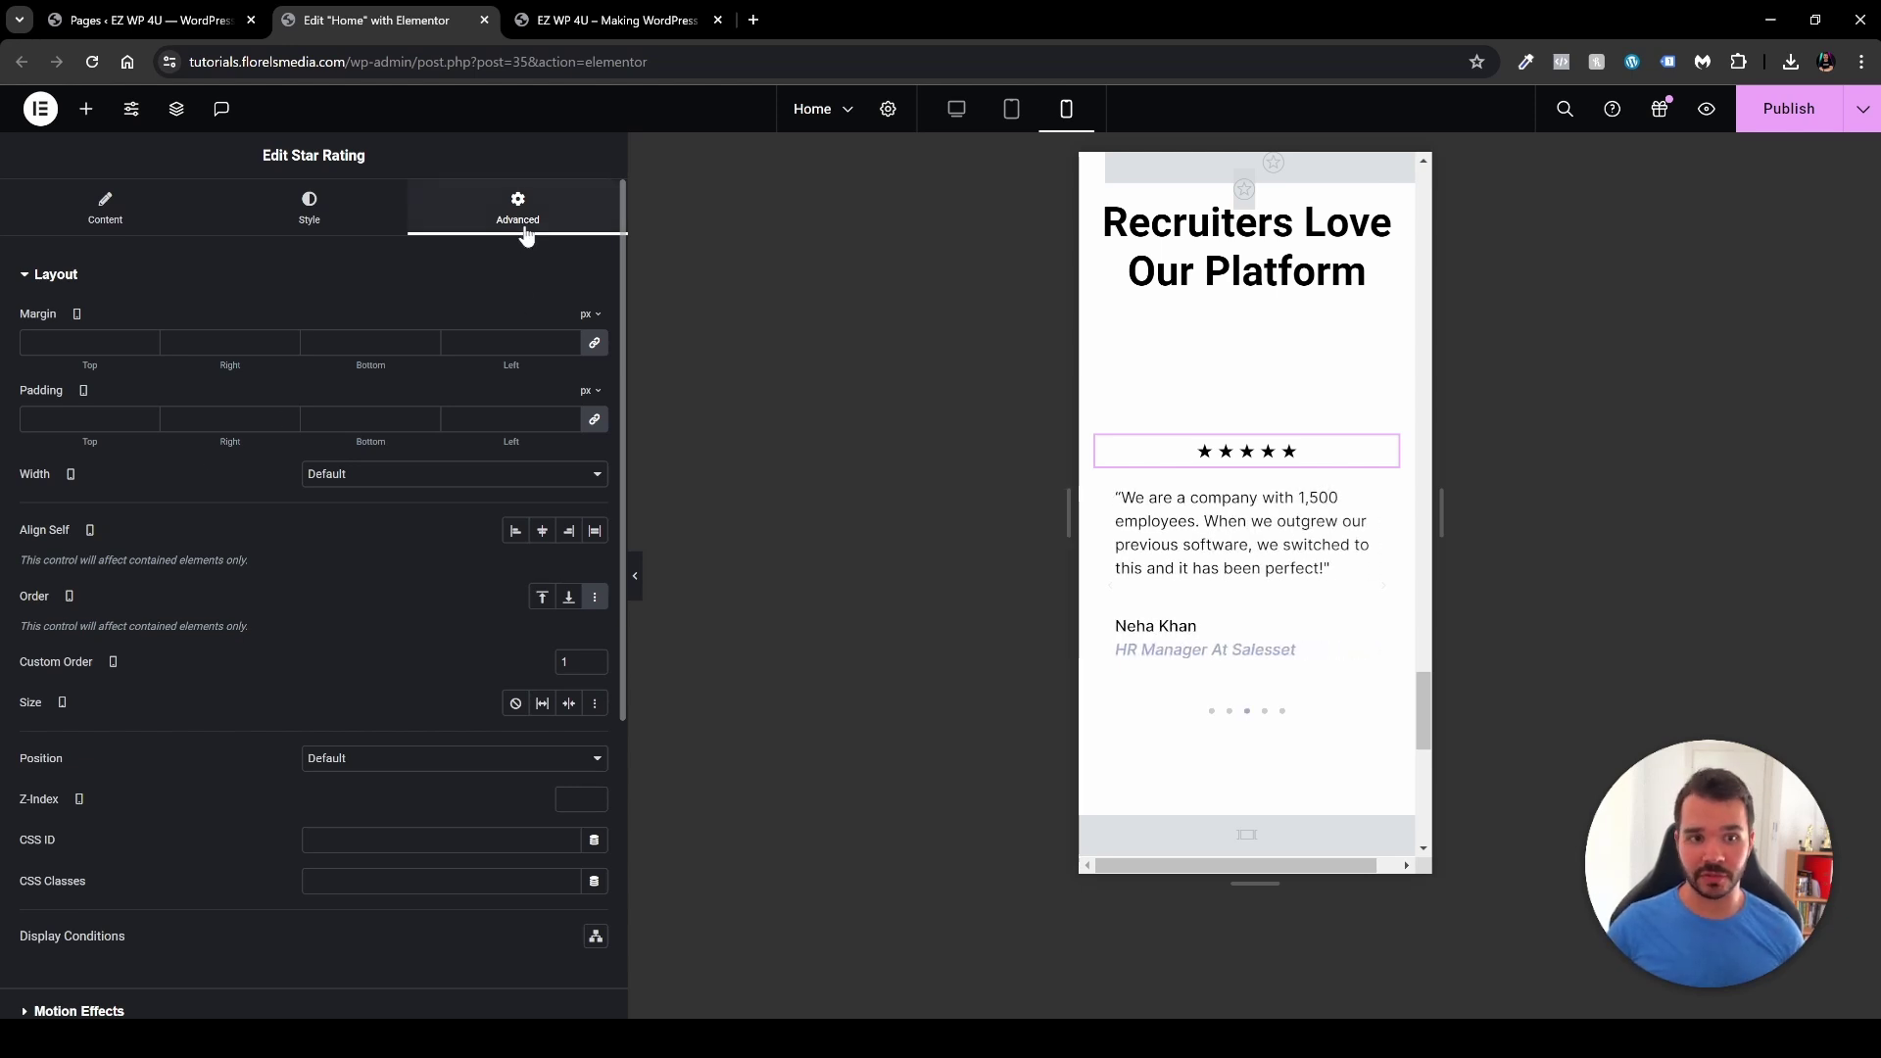
Step: Open the star rating widget's custom CSS editor among its advanced settings and view the testimonial section
scroll(274, 909, "down", 5)
left_click(110, 880)
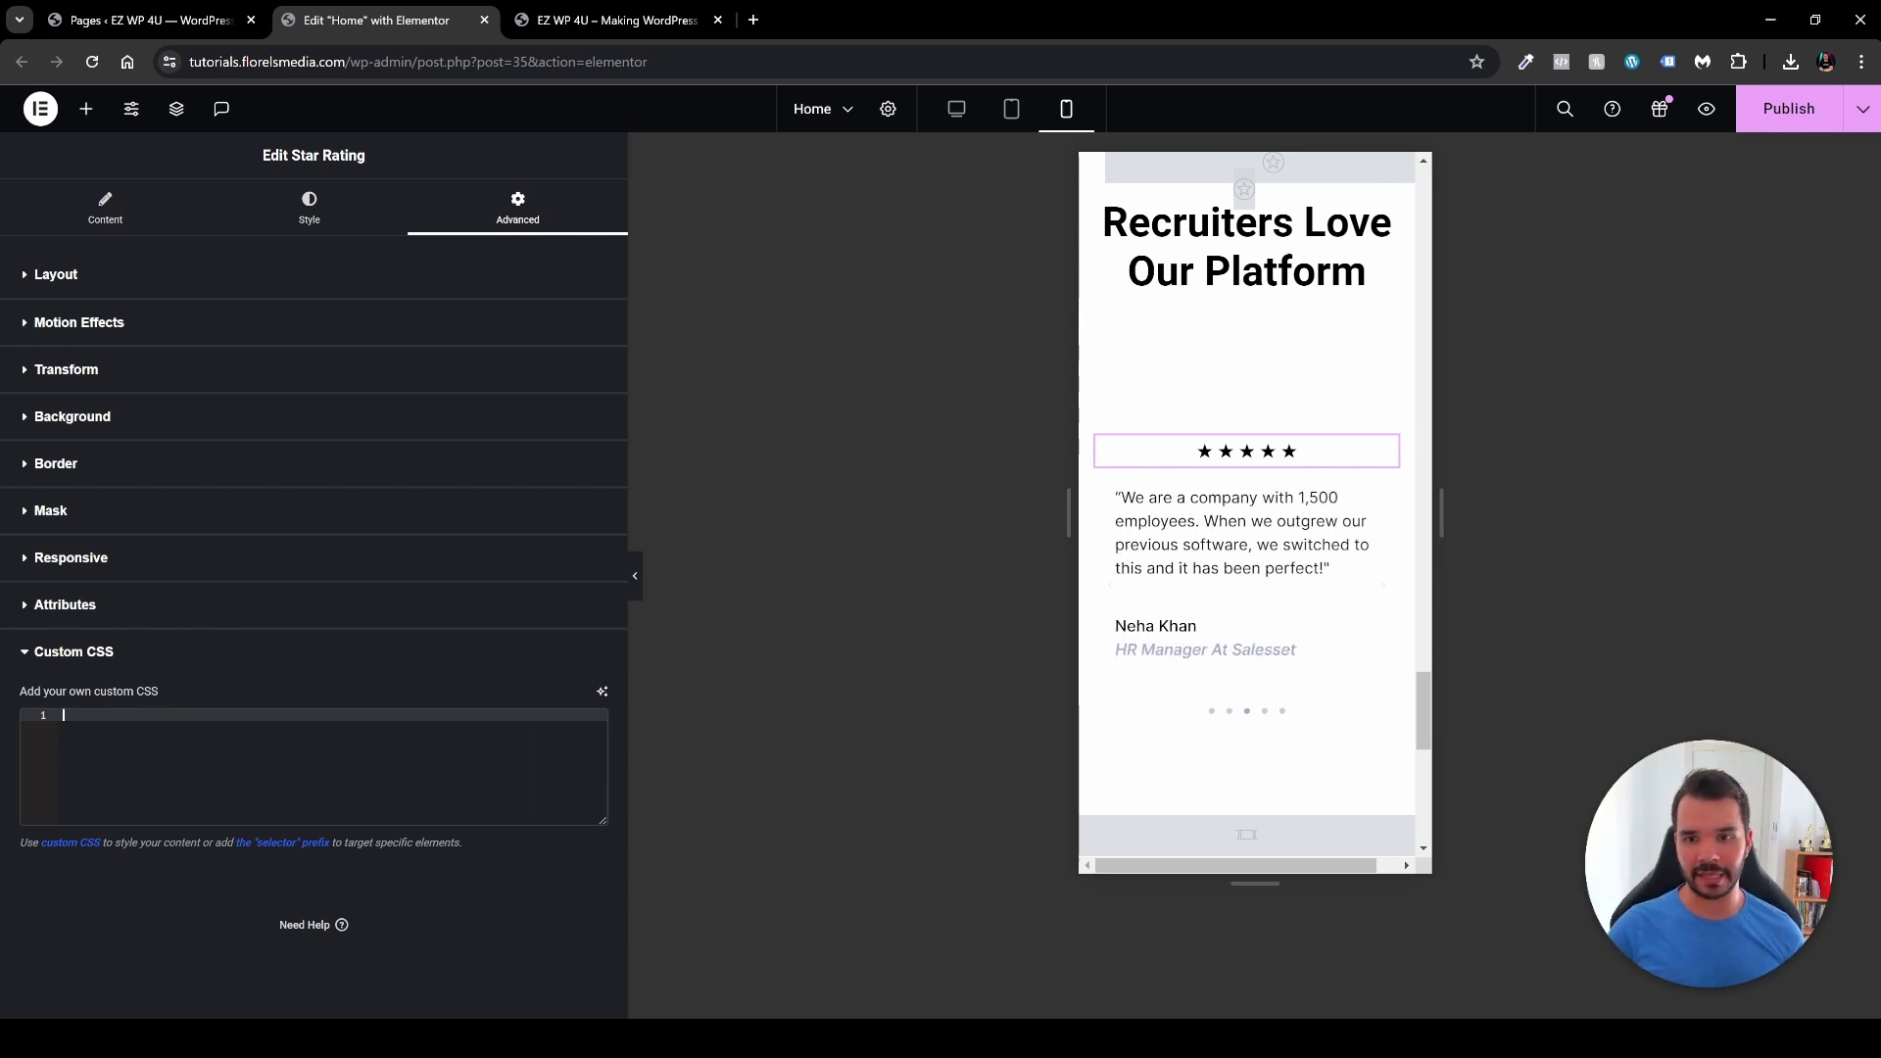
scroll(1316, 614, "up", 1)
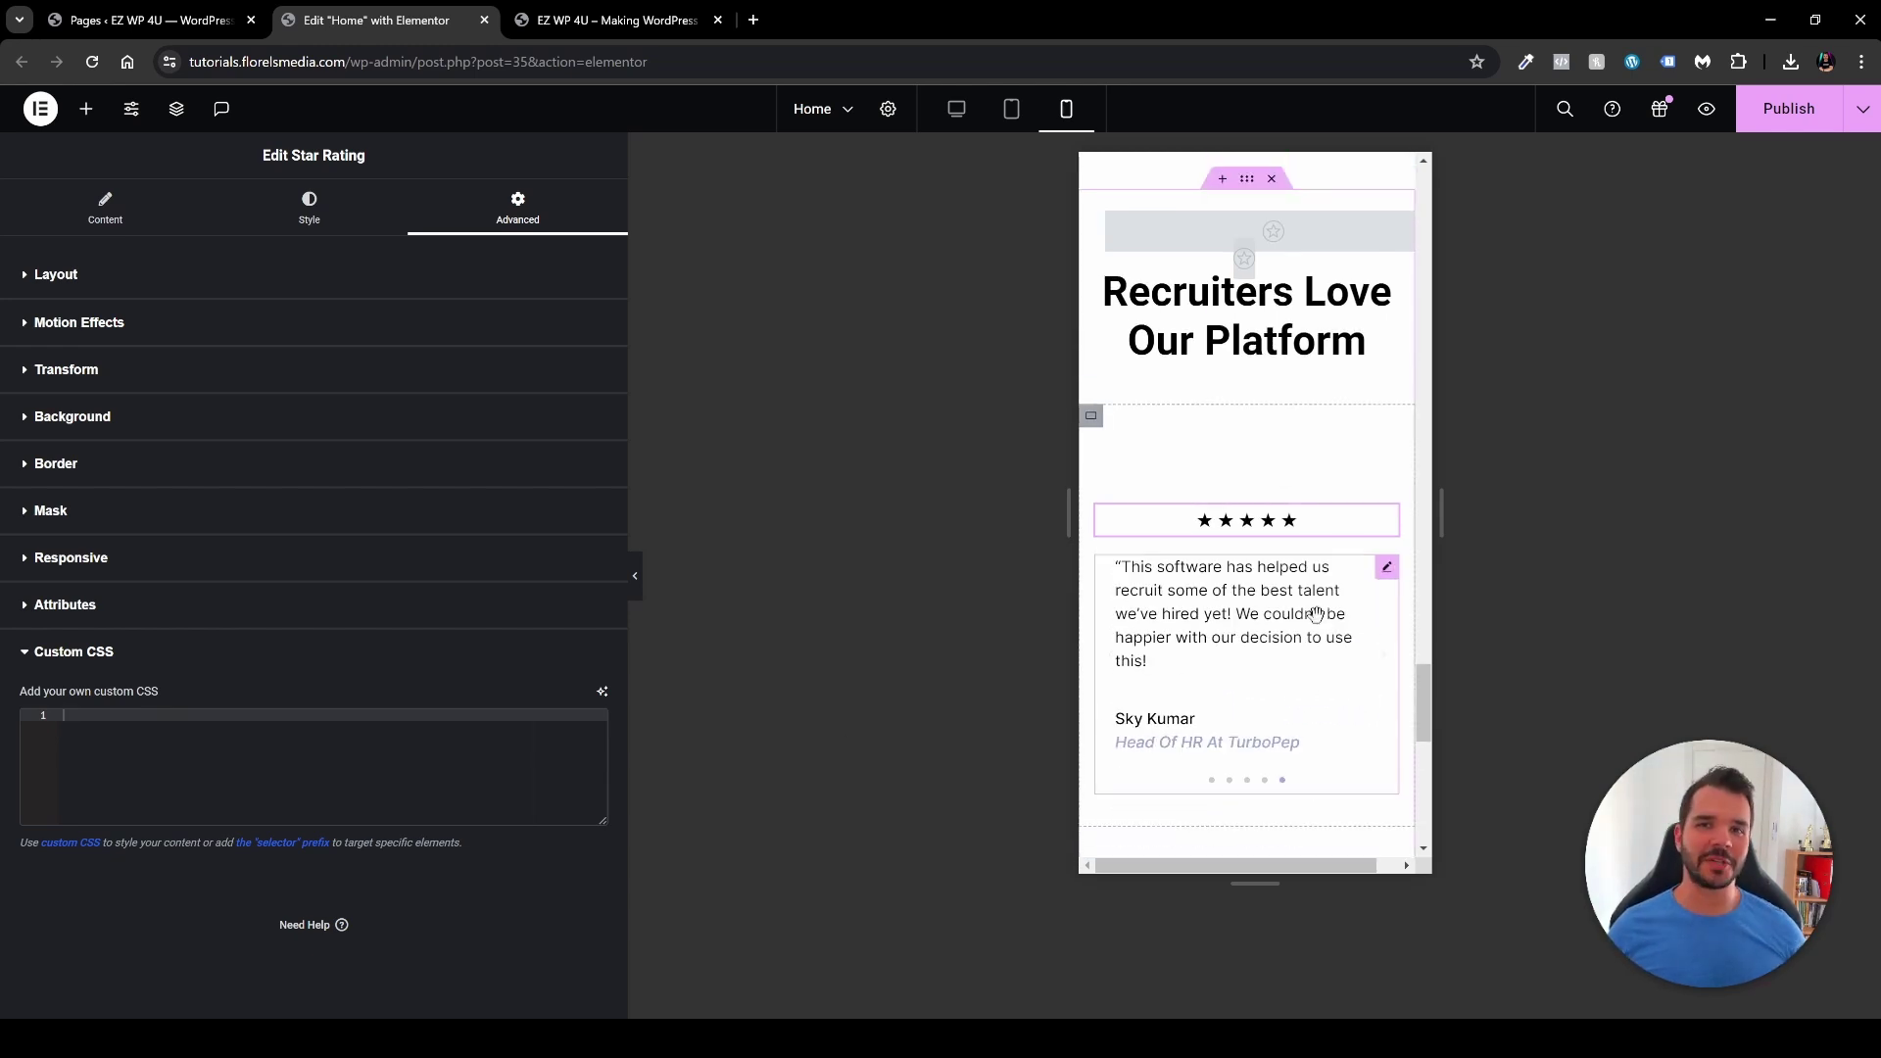